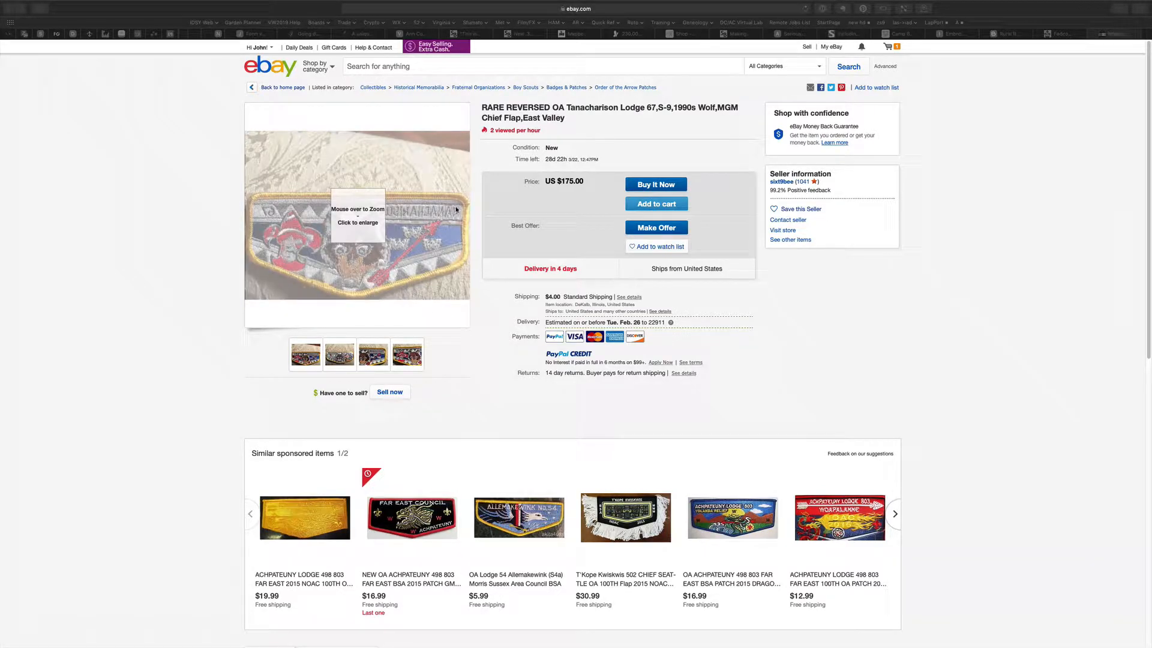
Examine the reversed patch's embroidery and border in the magnified eBay listing photo.
mouse_move(354, 212)
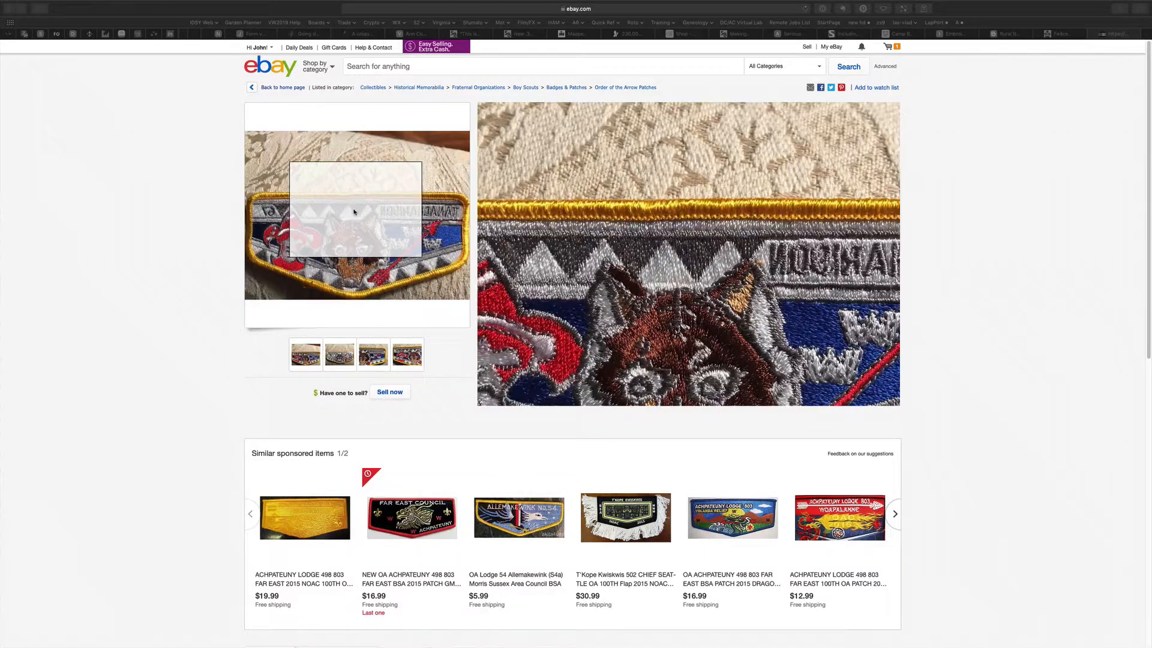
click(397, 243)
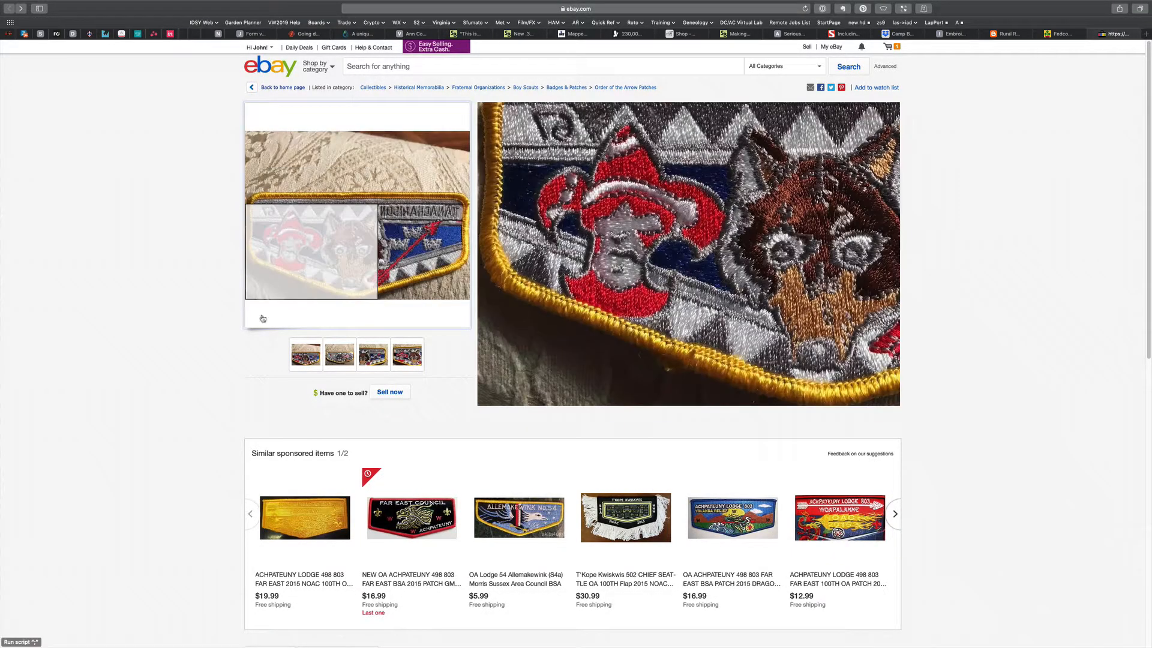
mouse_move(339, 357)
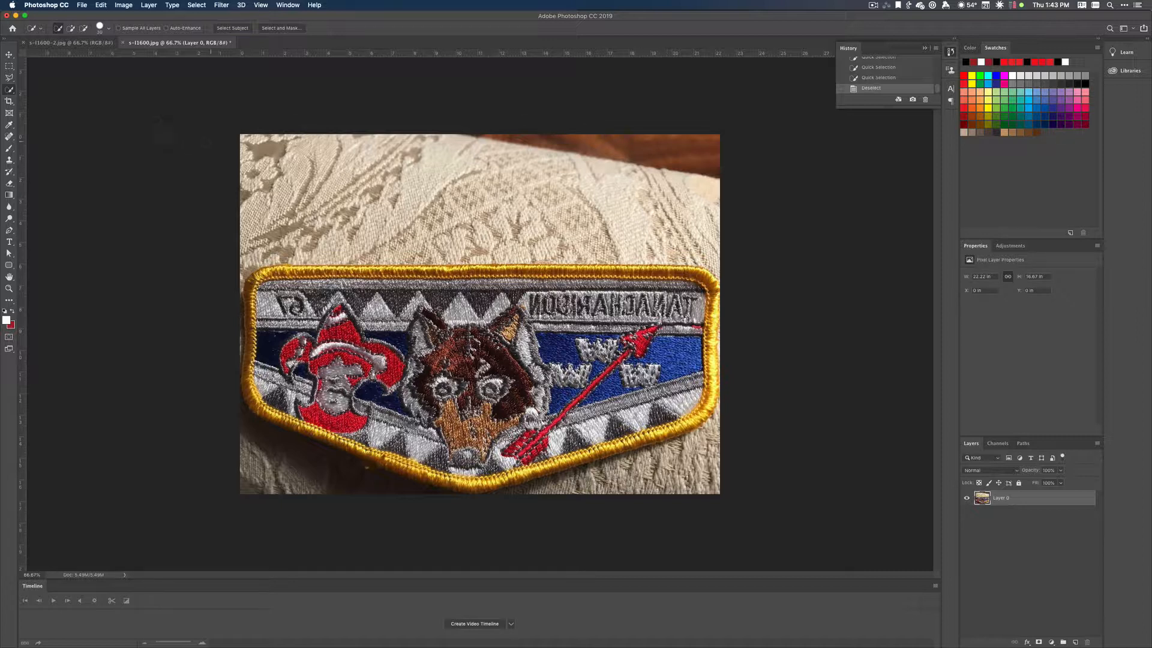
Select the fabric and wood background above the patch with the Quick Selection tool.
click(9, 89)
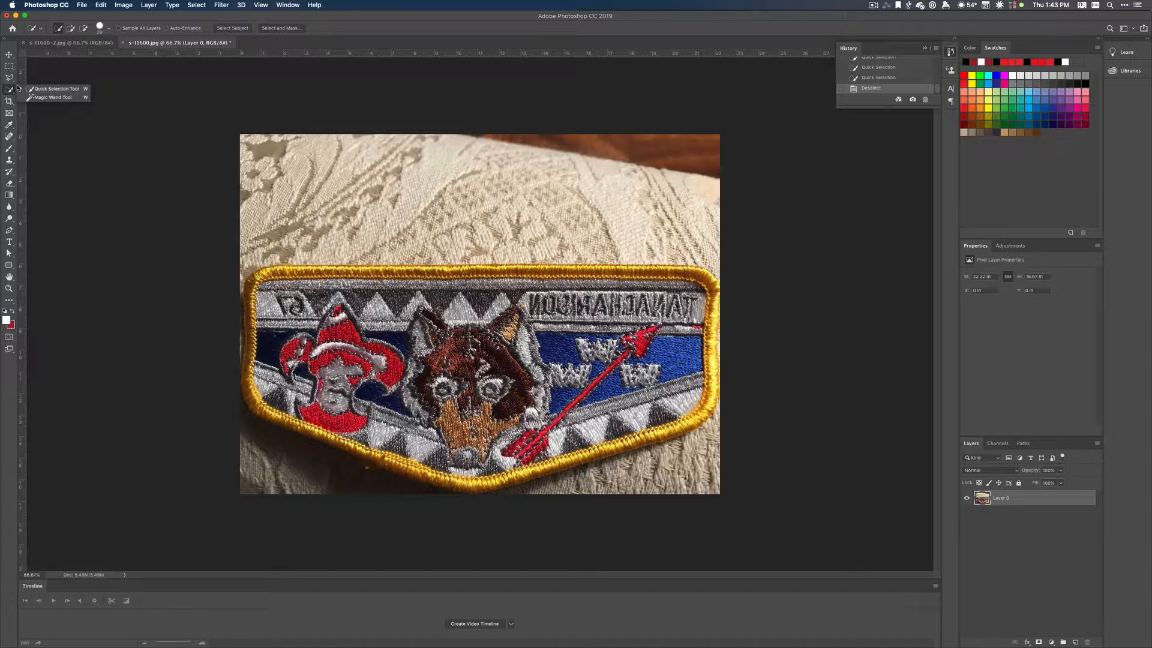
click(36, 89)
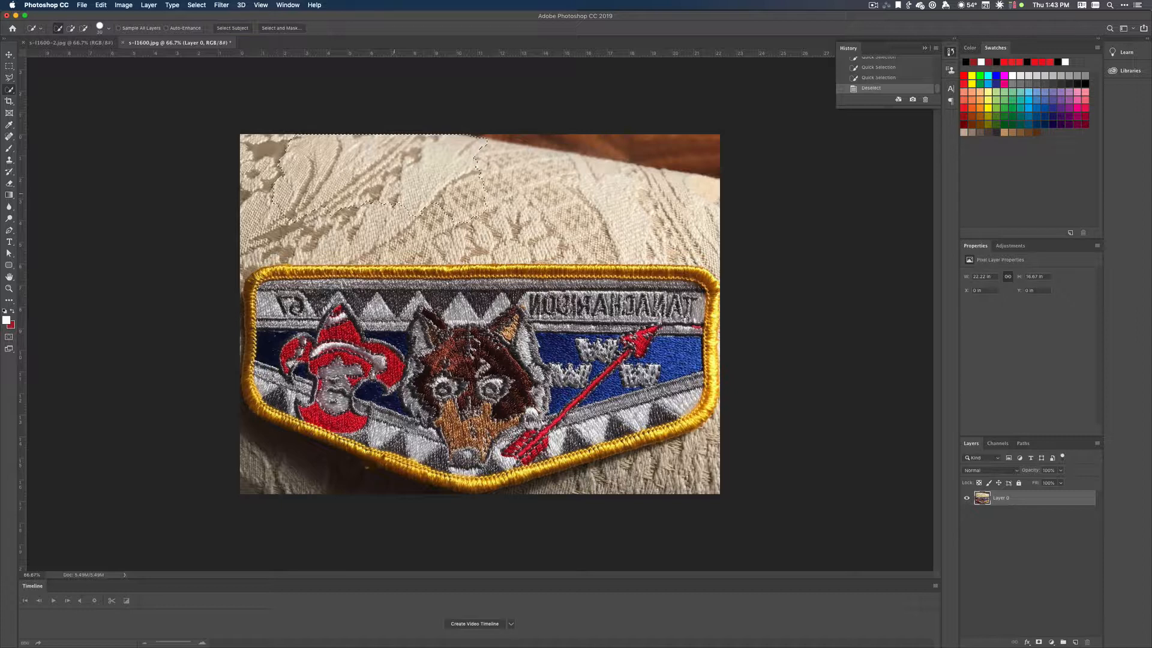
mouse_move(277, 200)
mouse_down()
mouse_move(645, 180)
mouse_move(685, 242)
mouse_move(713, 165)
mouse_up()
mouse_move(318, 213)
mouse_down()
mouse_move(236, 227)
mouse_move(236, 273)
mouse_up()
drag(515, 140, 696, 141)
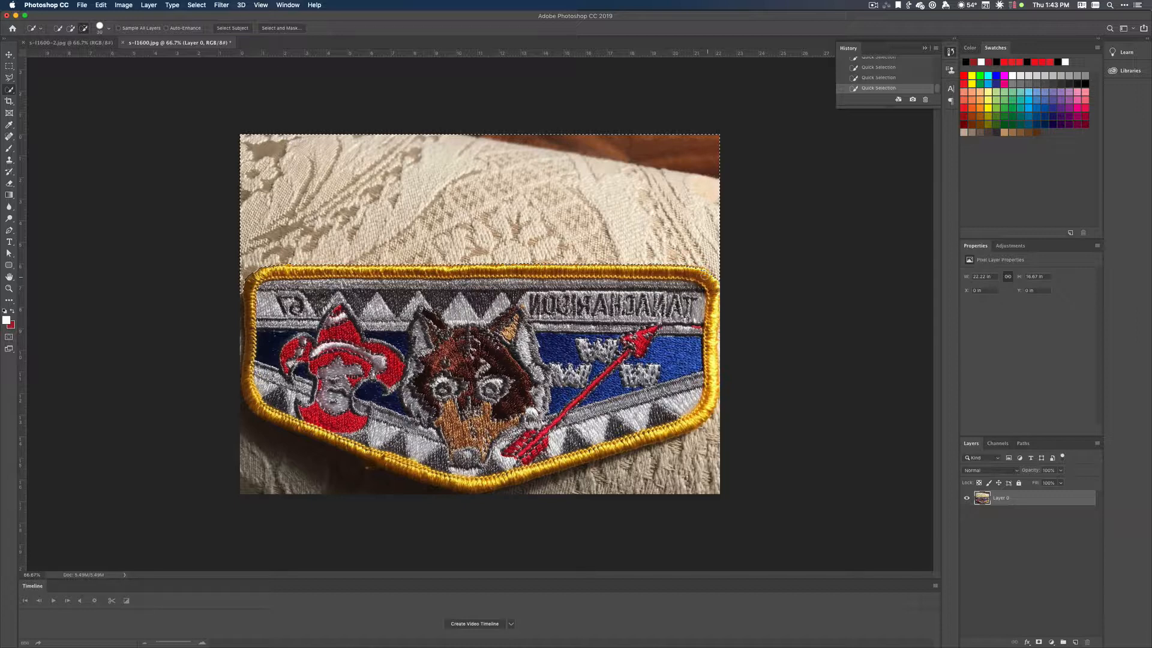
Extend the quick selection to the background beside and below the patch, subtracting any spill onto its yellow border.
key(alt)
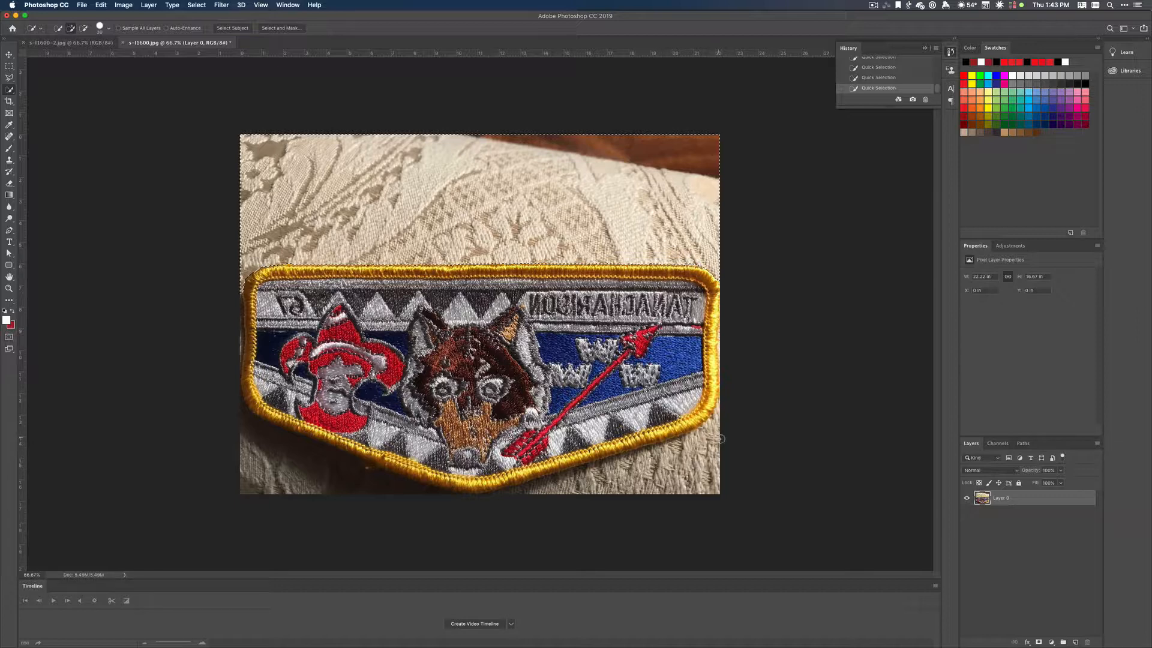
mouse_move(718, 438)
mouse_down()
mouse_move(690, 436)
mouse_move(660, 489)
mouse_move(517, 490)
mouse_up()
key(alt)
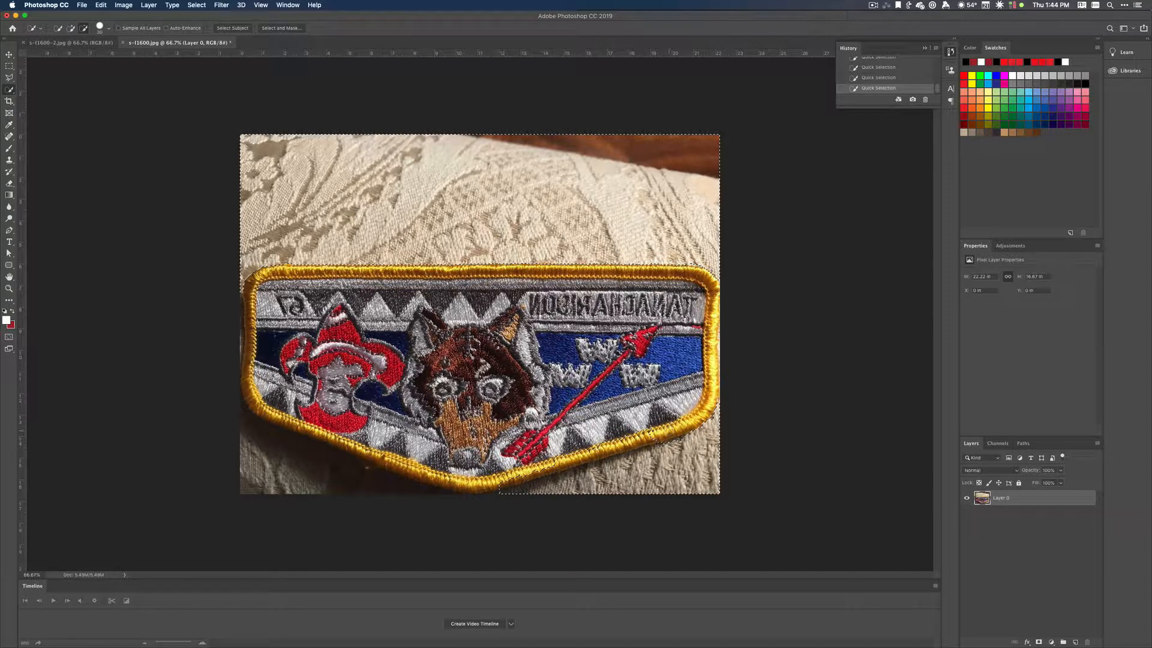
drag(610, 453, 641, 449)
key(alt)
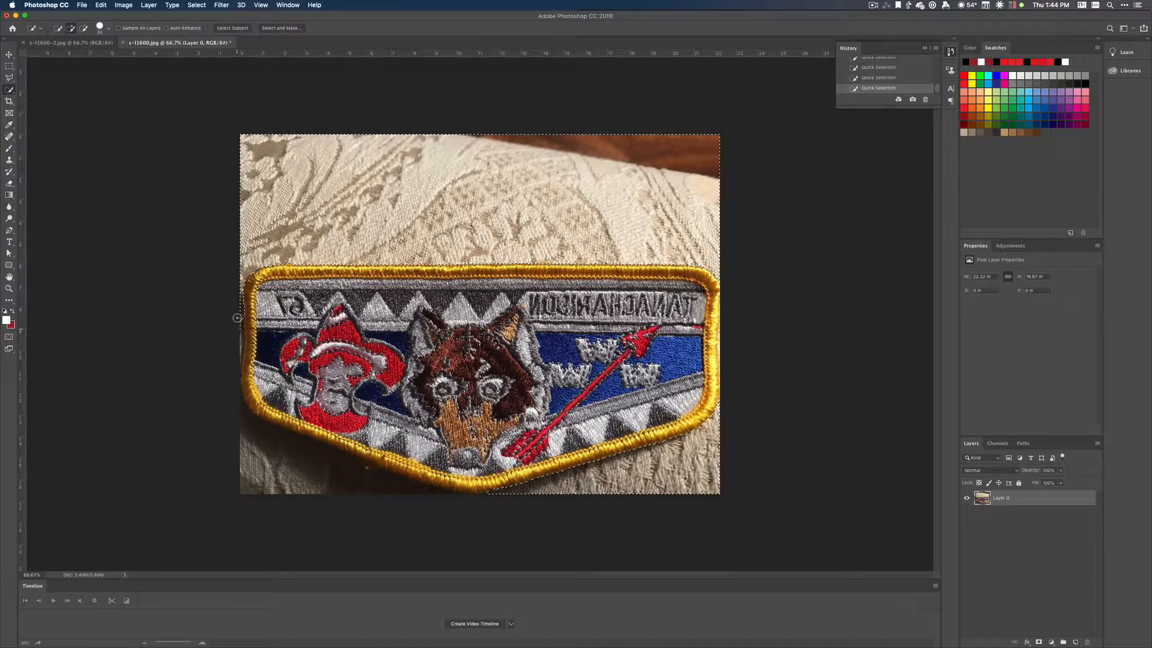
key(alt)
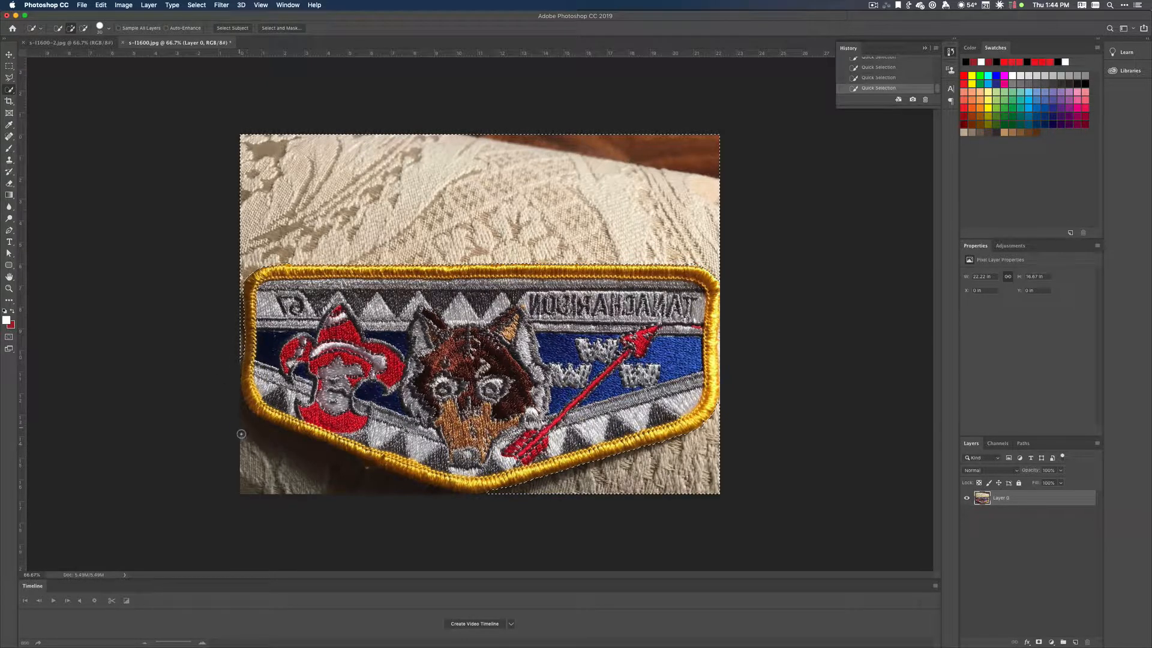
drag(241, 434, 304, 473)
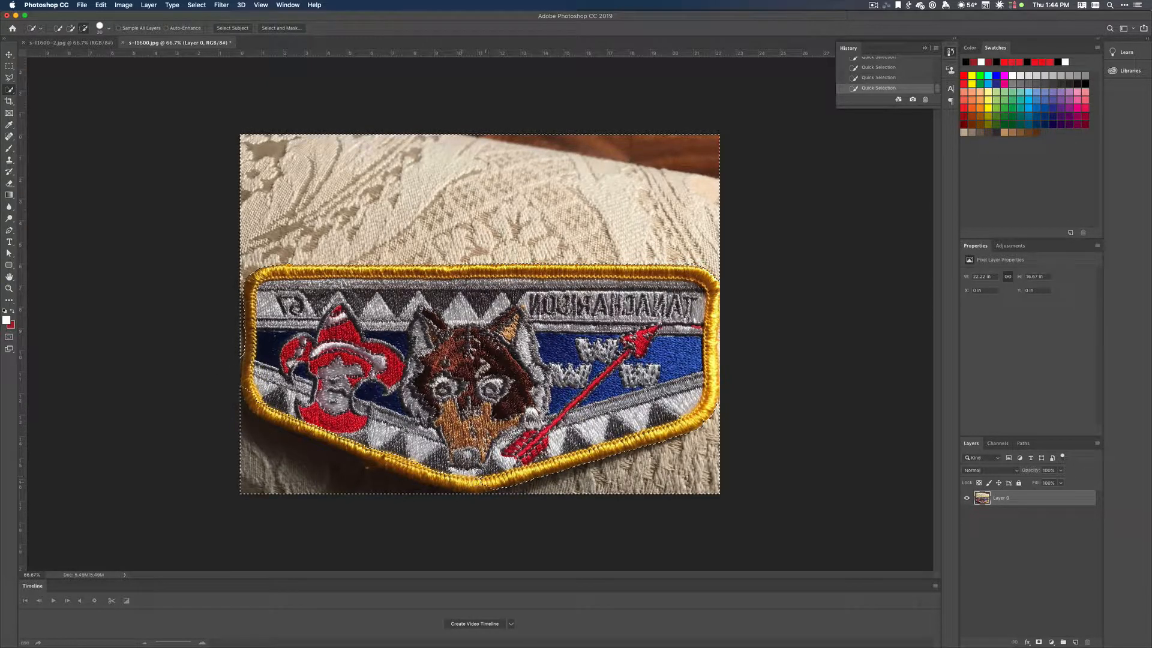
mouse_move(483, 480)
mouse_down()
mouse_move(387, 467)
mouse_move(443, 495)
mouse_up()
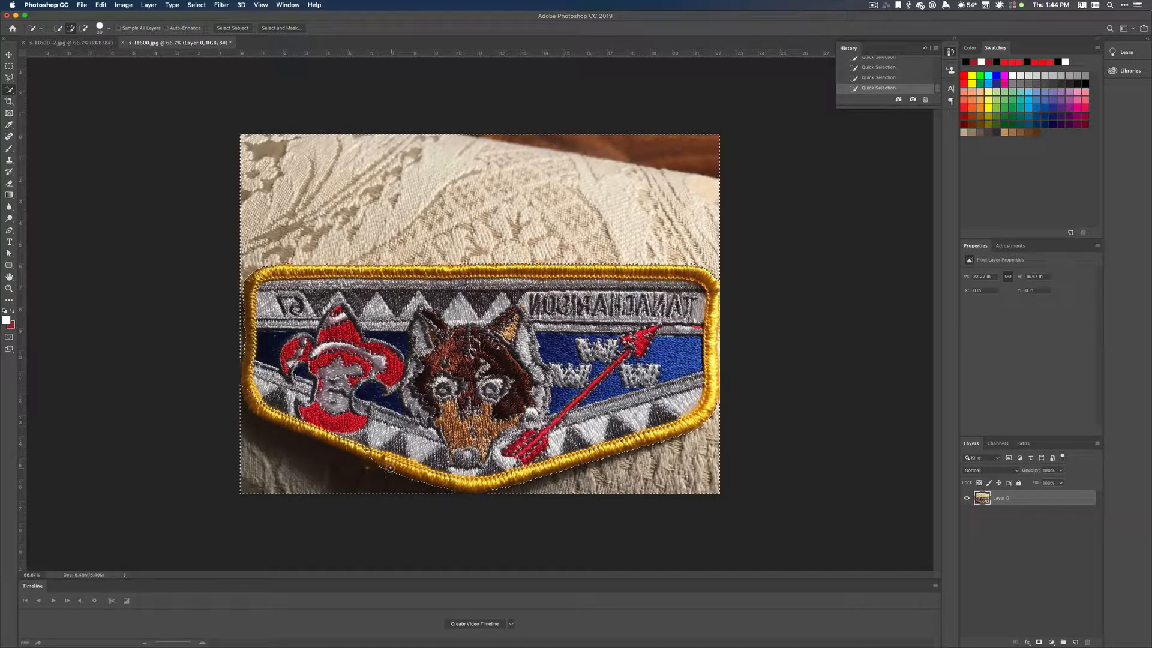
key(alt)
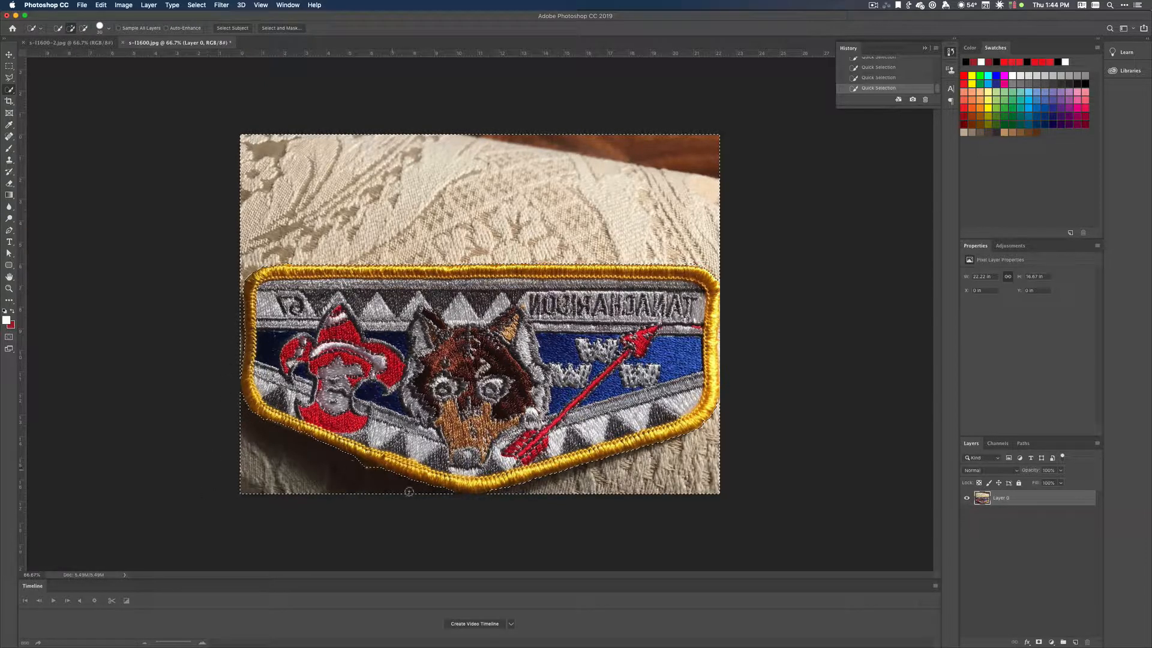
Add a layer mask from the background selection and invert the mask so only the patch shows.
click(1039, 643)
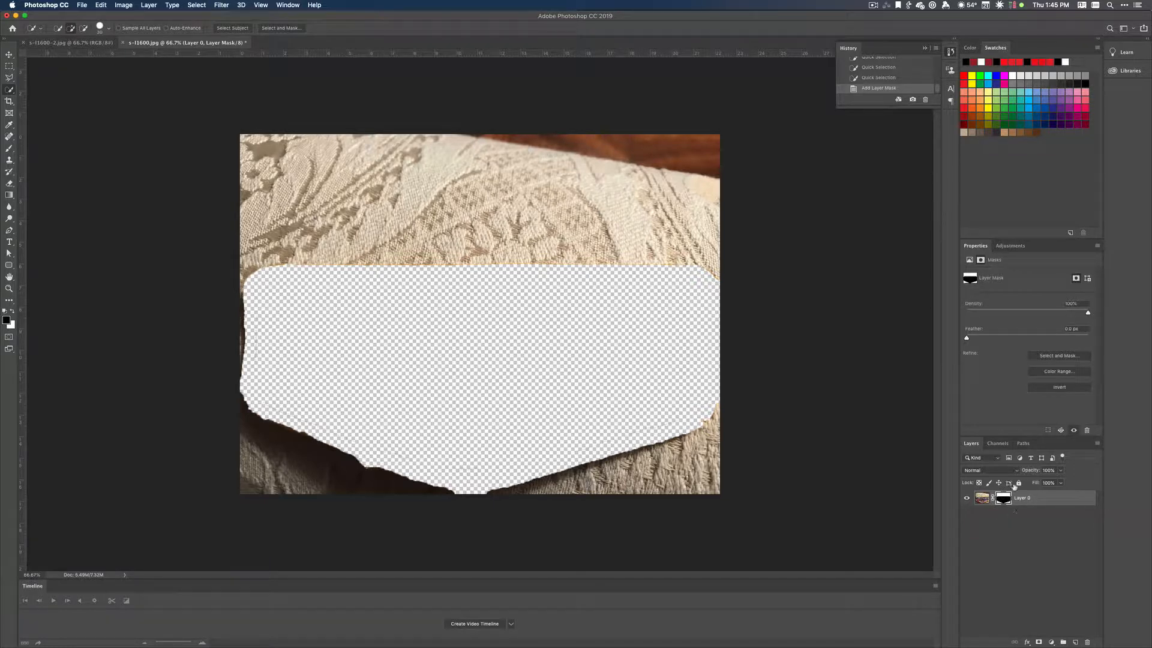
click(222, 5)
mouse_move(194, 5)
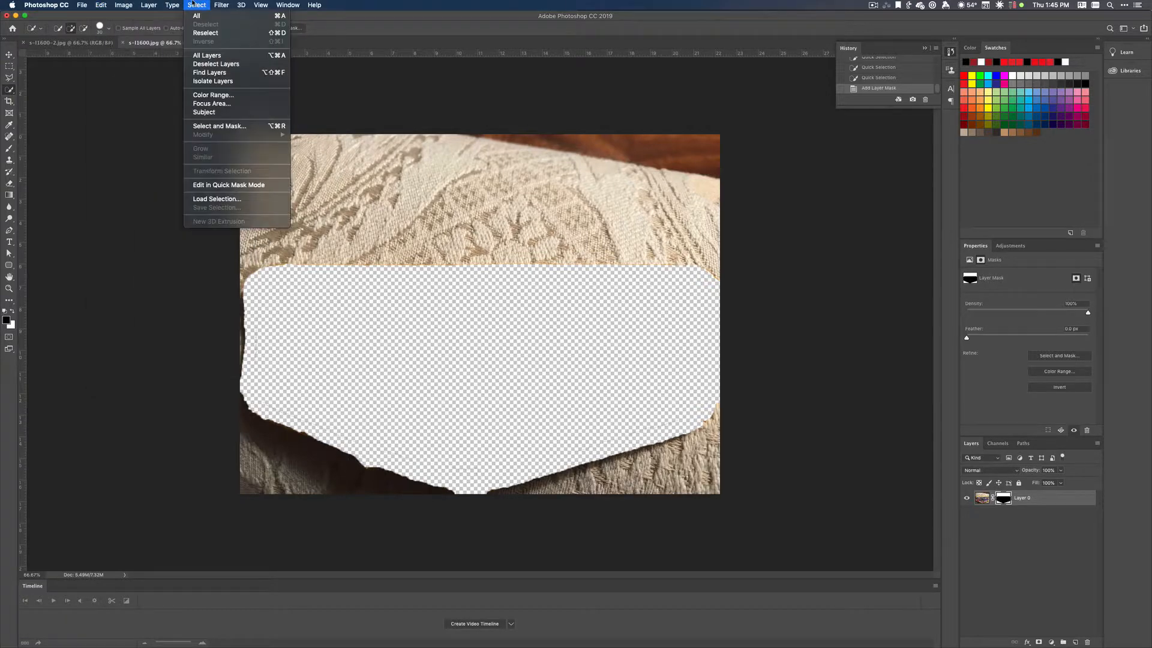
mouse_move(126, 4)
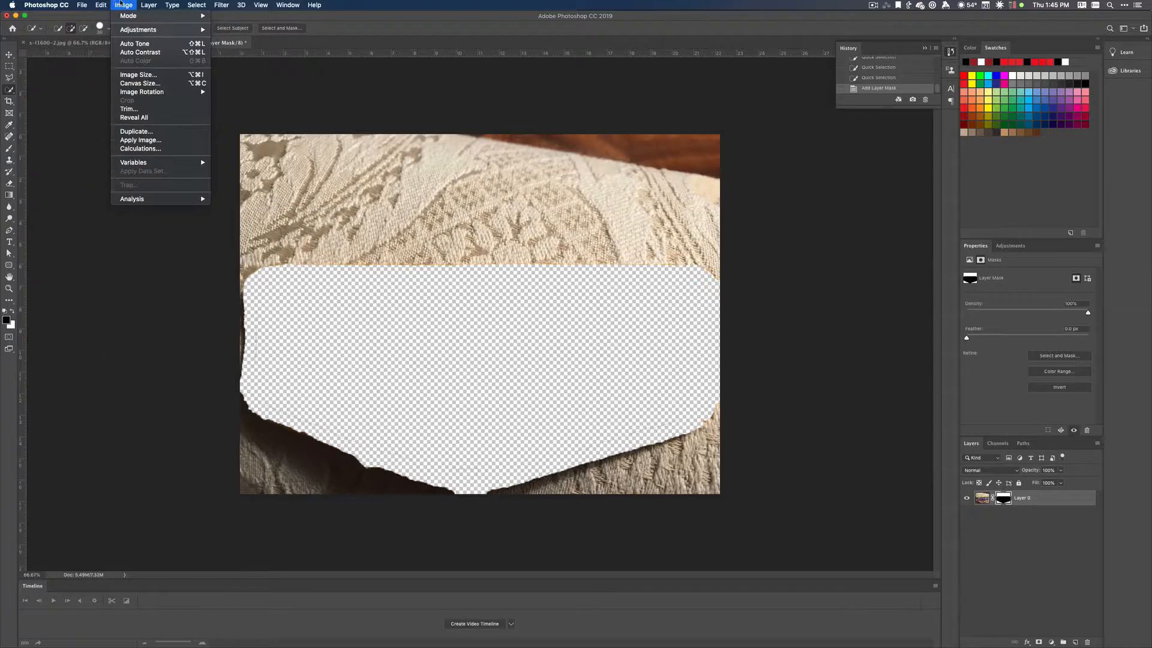
mouse_move(131, 32)
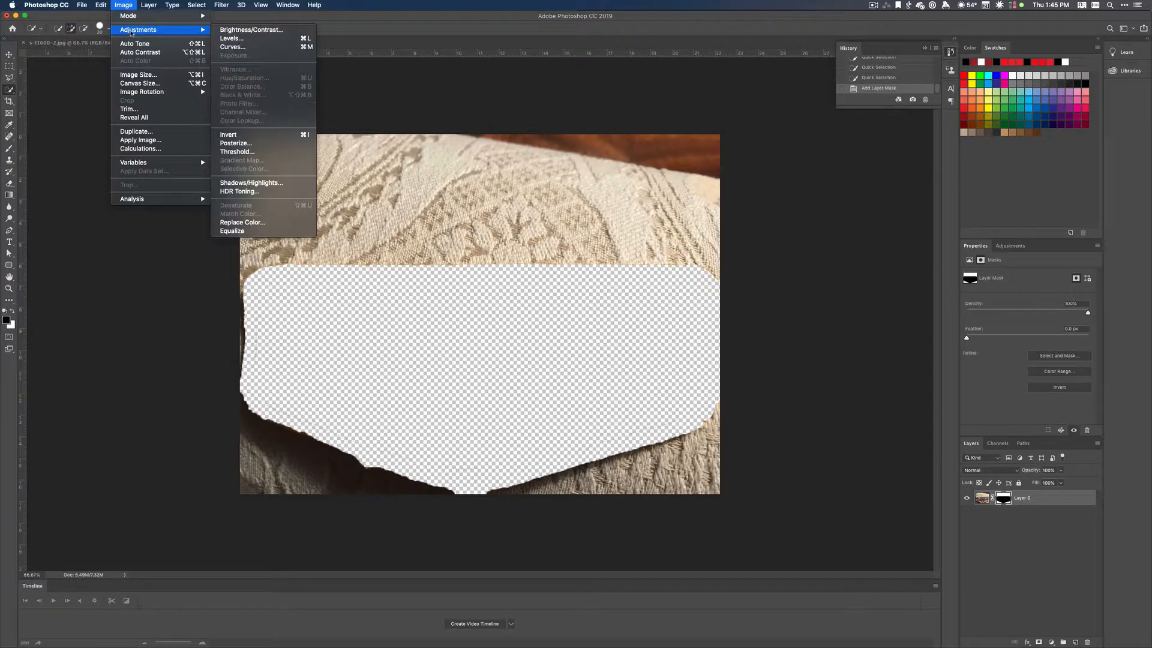
click(254, 135)
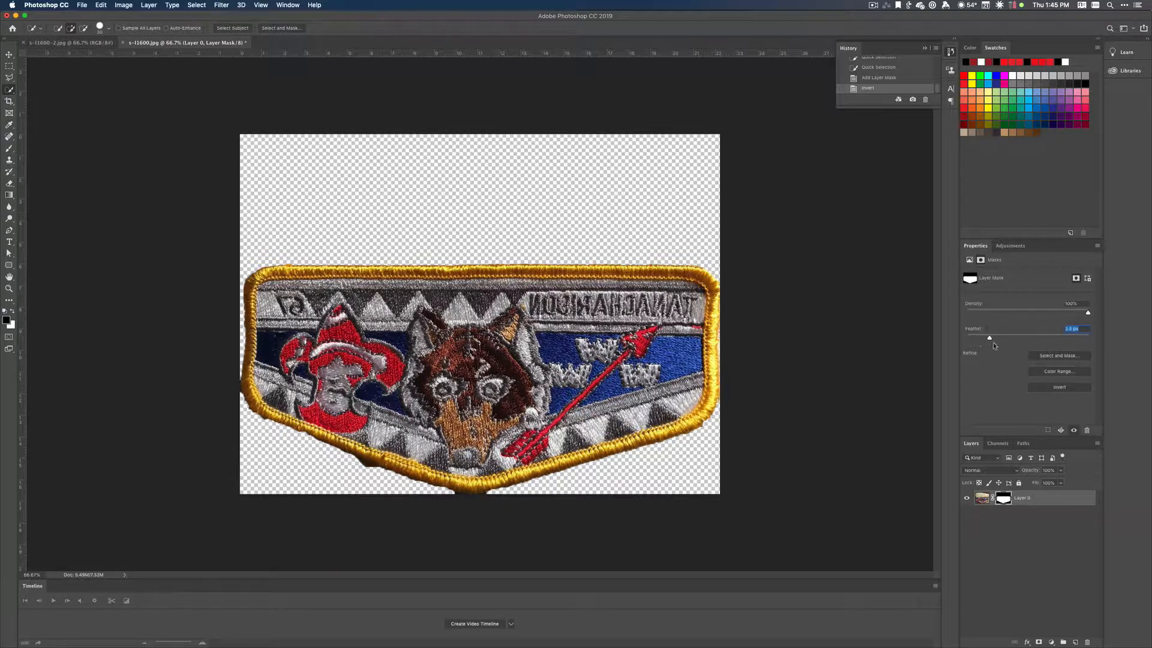
Soften the edge of the patch's layer mask with a feather of 3.0 px.
mouse_move(992, 342)
mouse_down()
mouse_move(1070, 347)
mouse_move(1014, 338)
mouse_up()
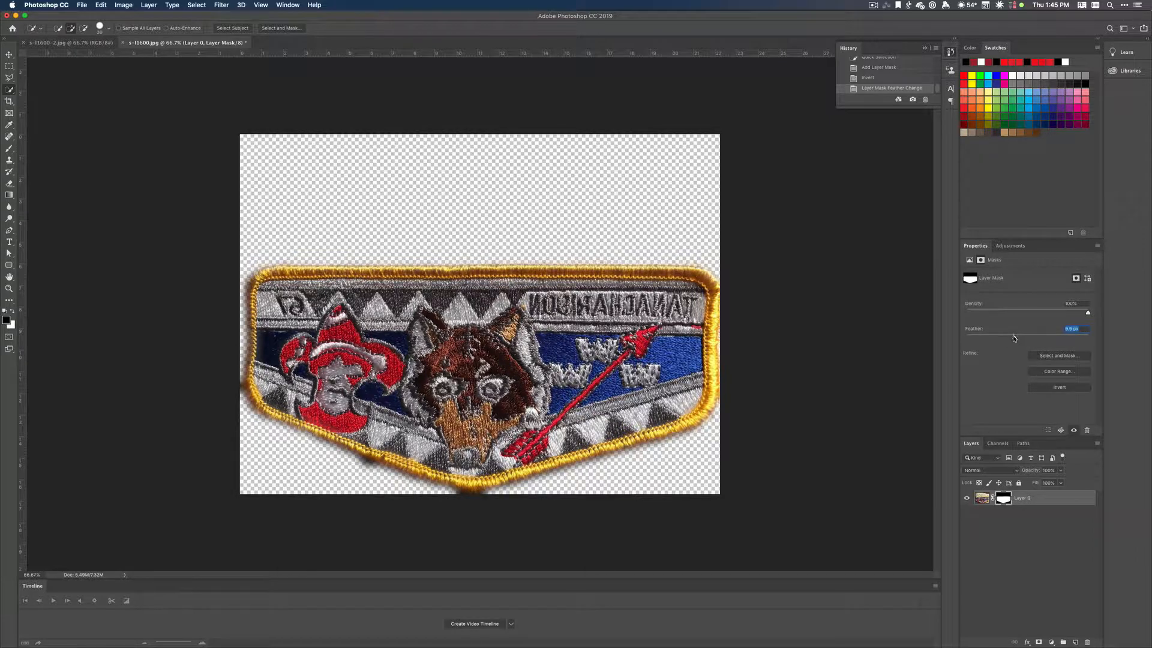
click(1073, 330)
text(5)
key(Tab)
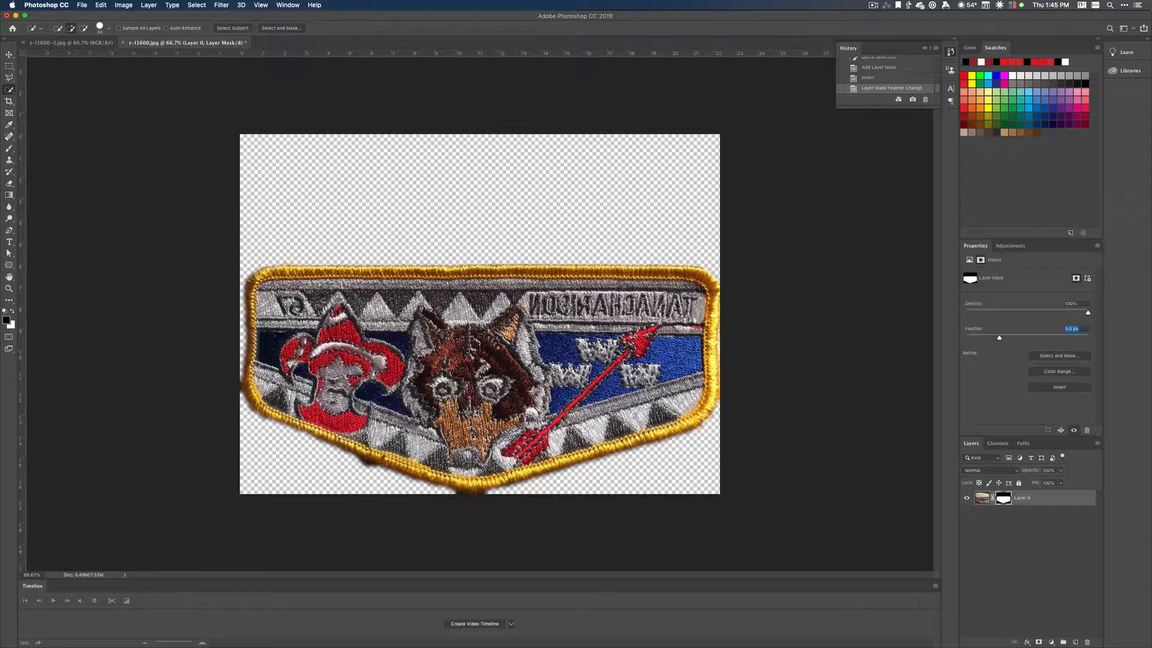
text(3.5)
key(Tab)
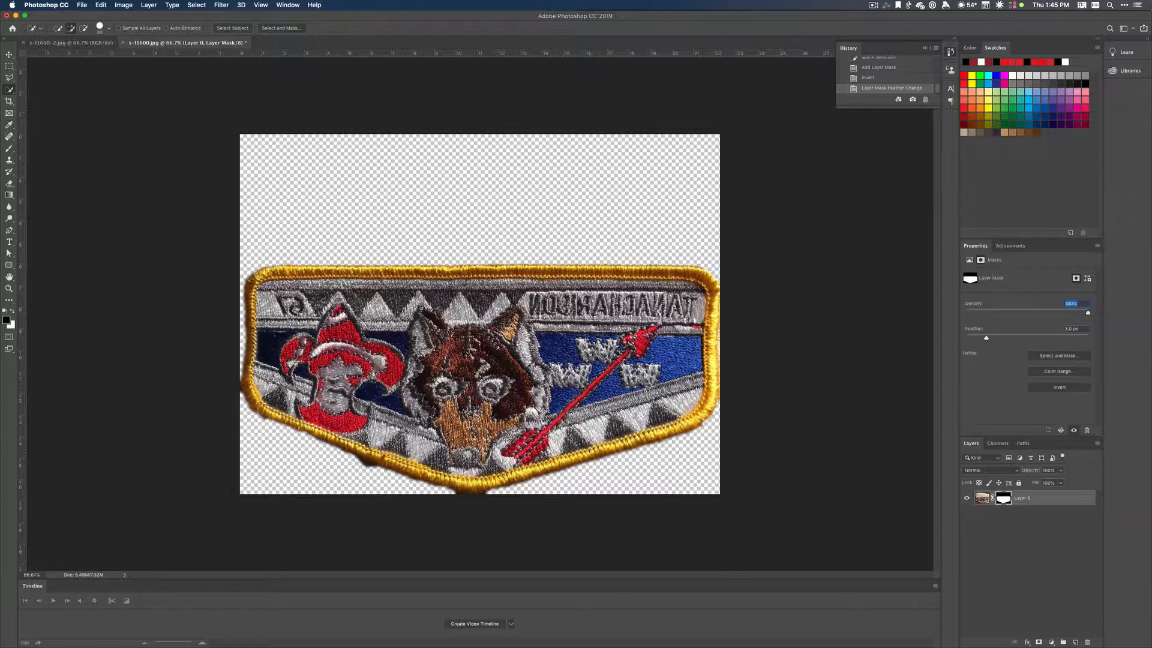
Enlarge the canvas to 2000 by 1500 pixels around the patch.
click(124, 4)
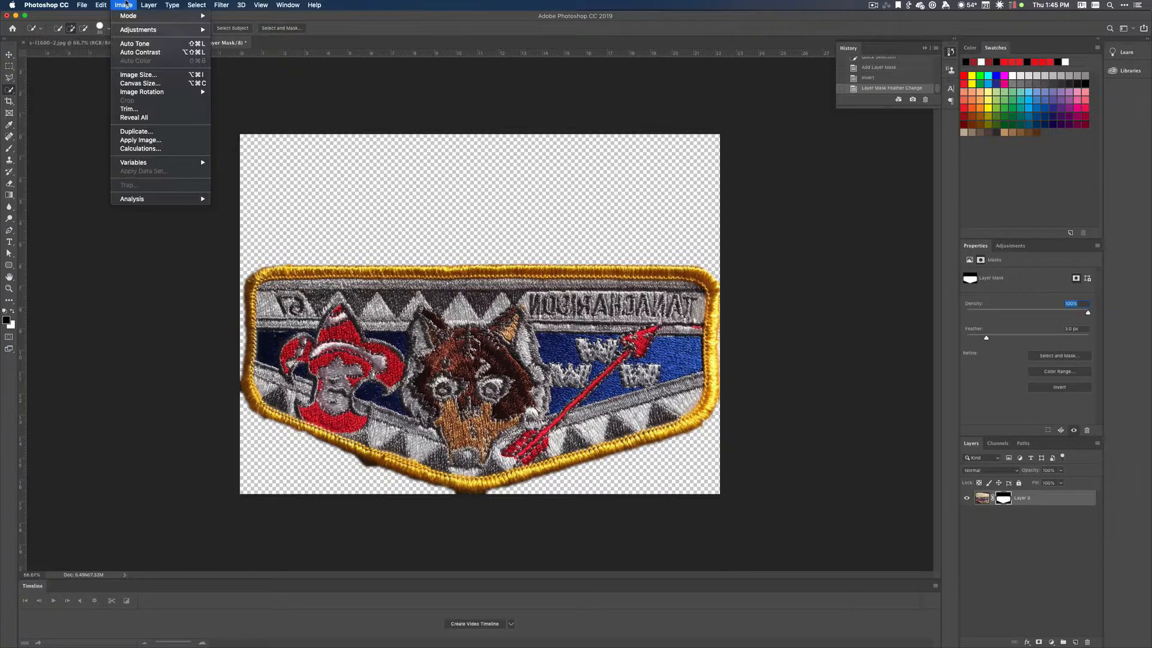
click(140, 83)
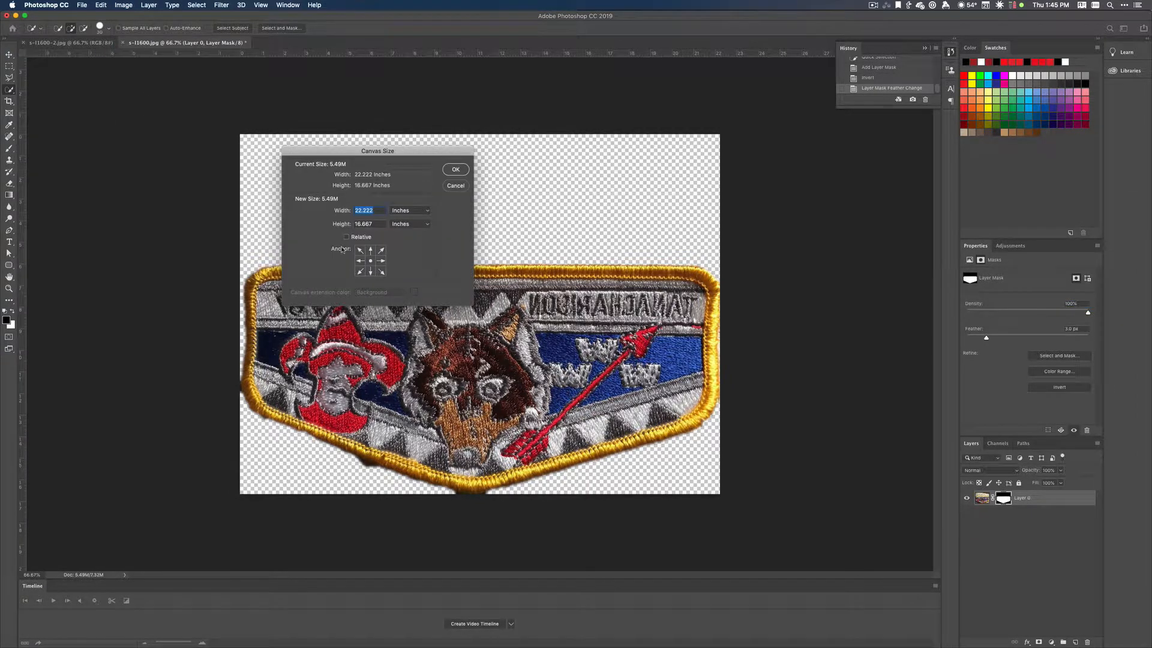
click(402, 211)
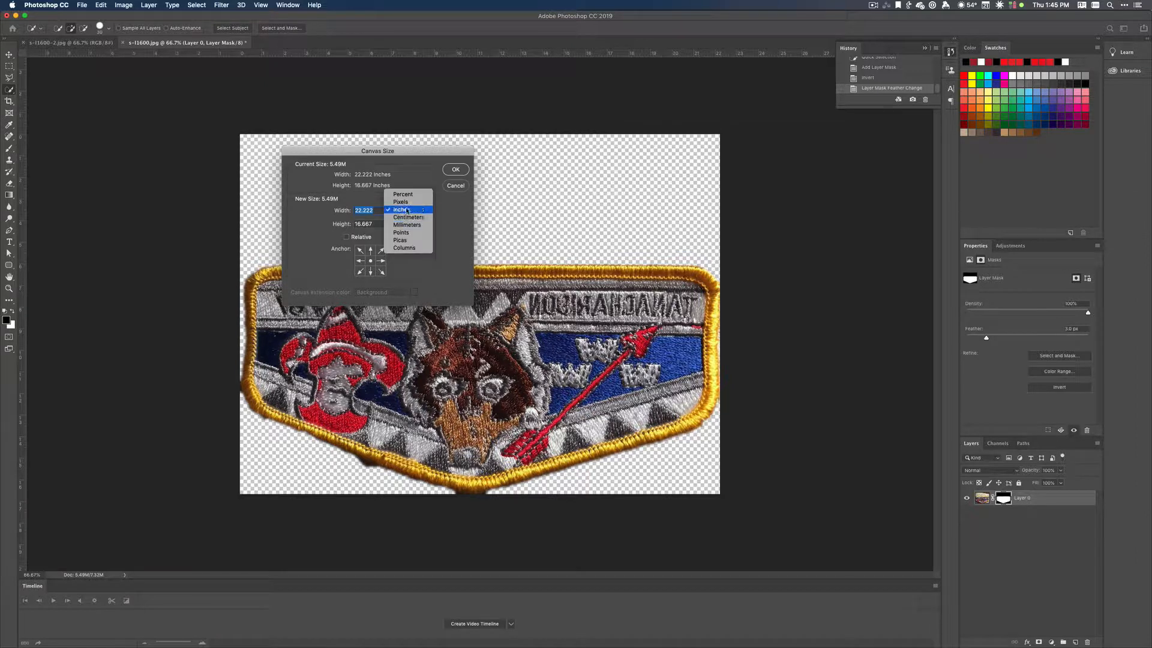
click(404, 203)
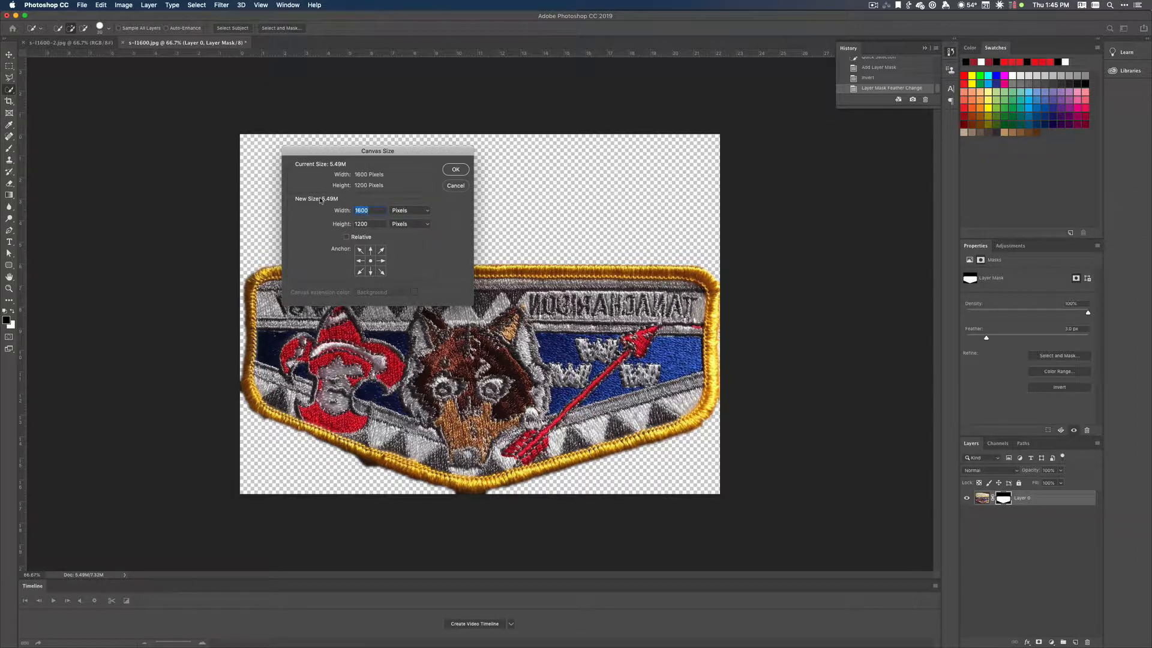
text(2000)
key(Tab)
text(1500)
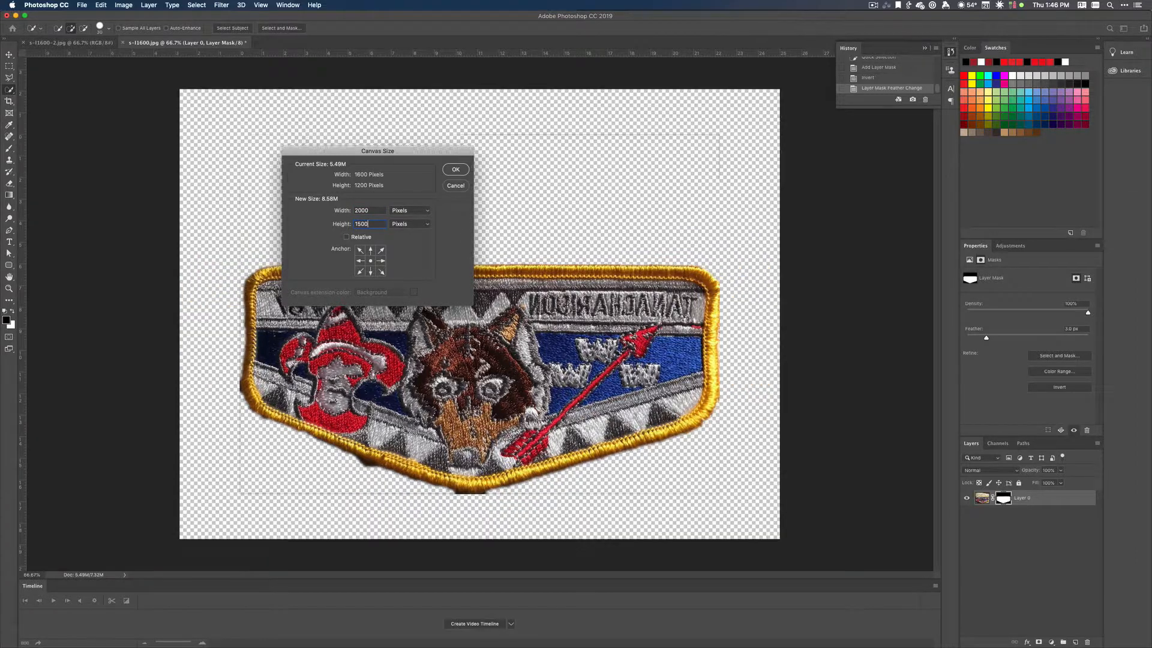
key(Return)
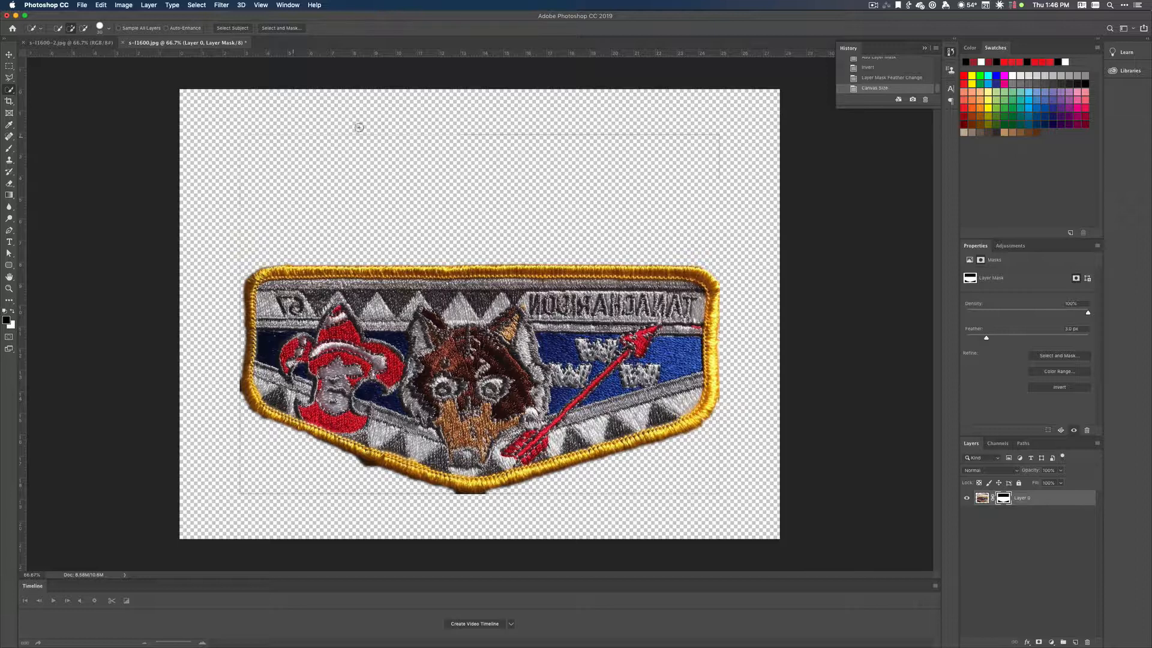
Display the layer mask alone and select the white border strips on all four sides with combined rectangular marquees.
alt+click(1003, 497)
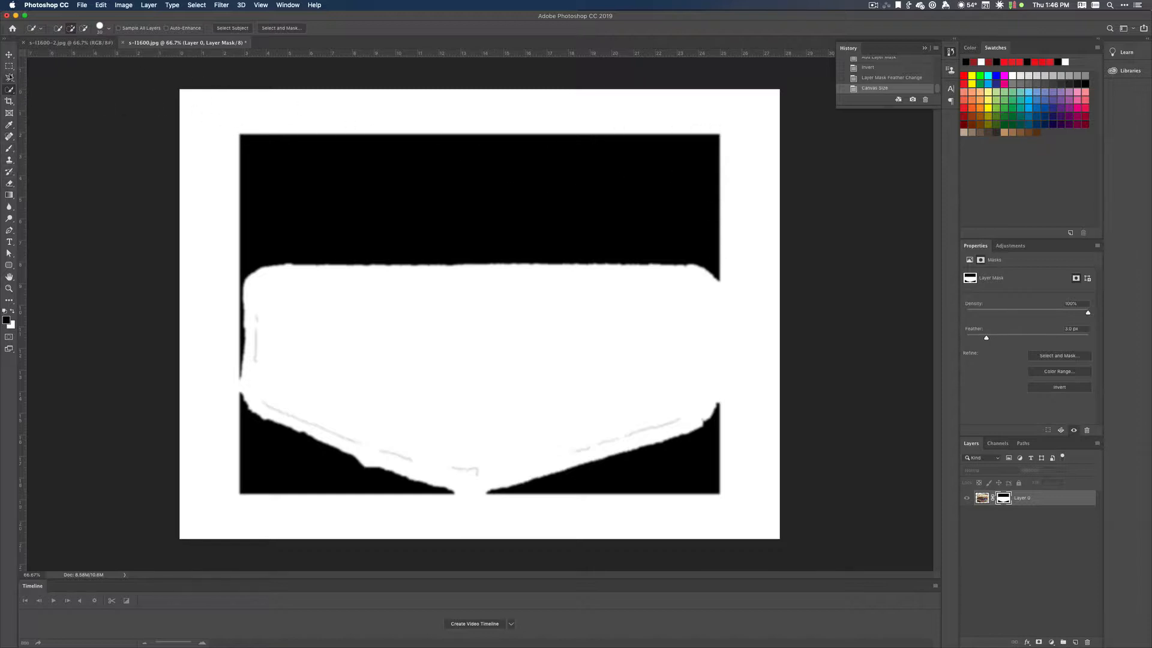
click(10, 67)
drag(170, 131, 120, 143)
click(644, 206)
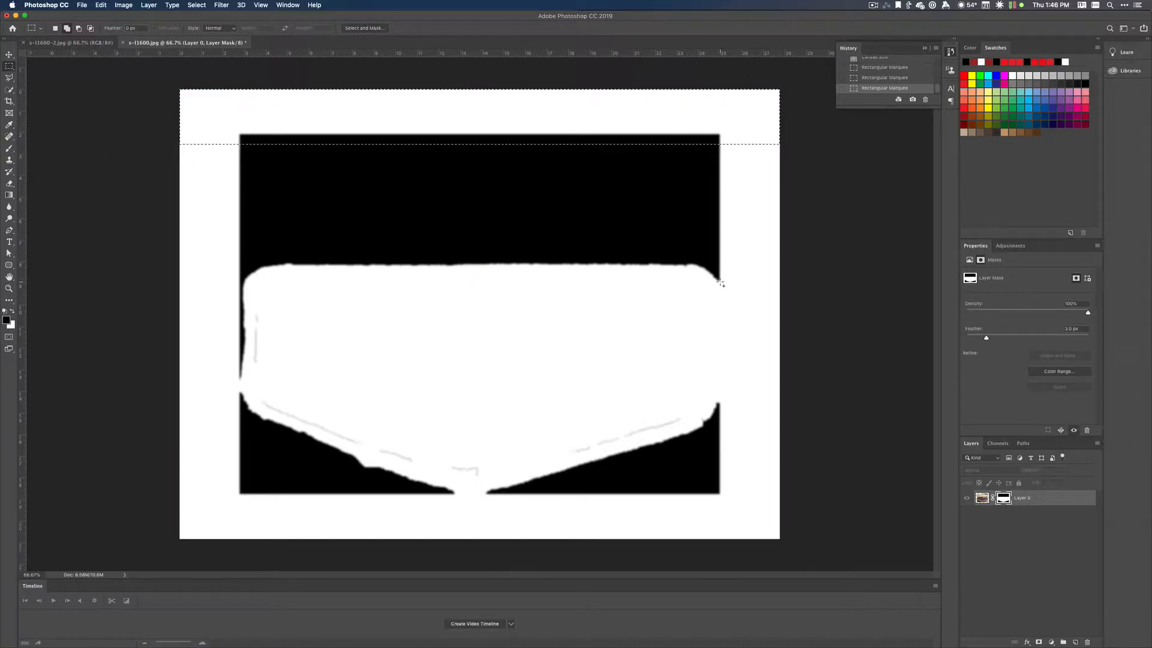
drag(720, 133, 819, 532)
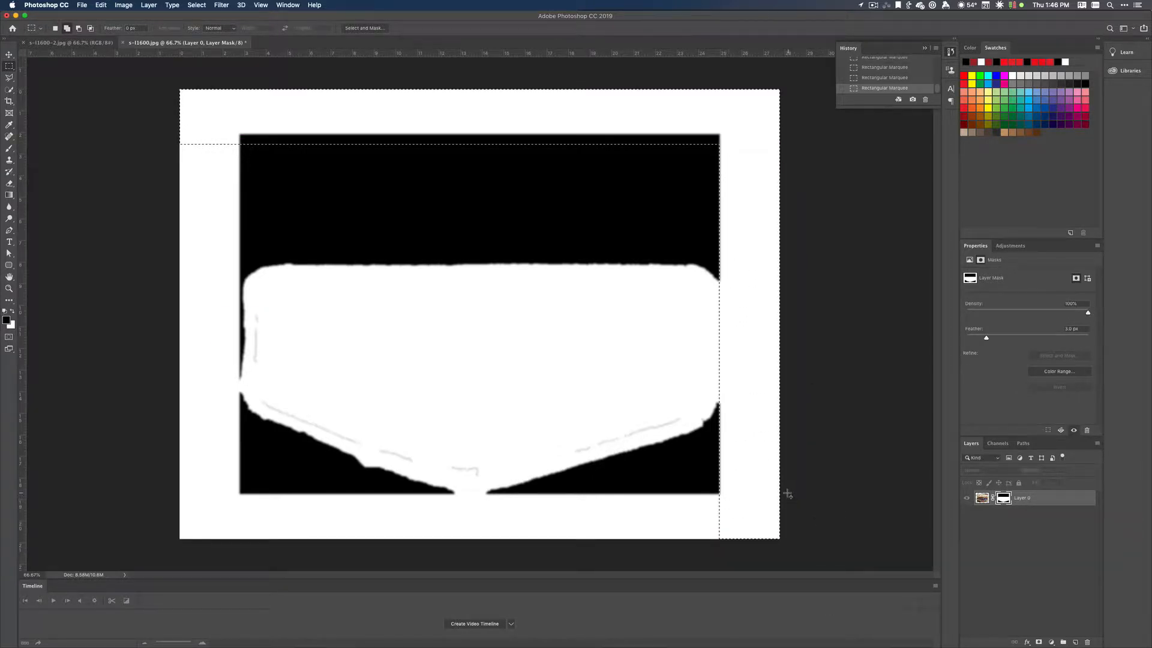
drag(784, 493, 160, 536)
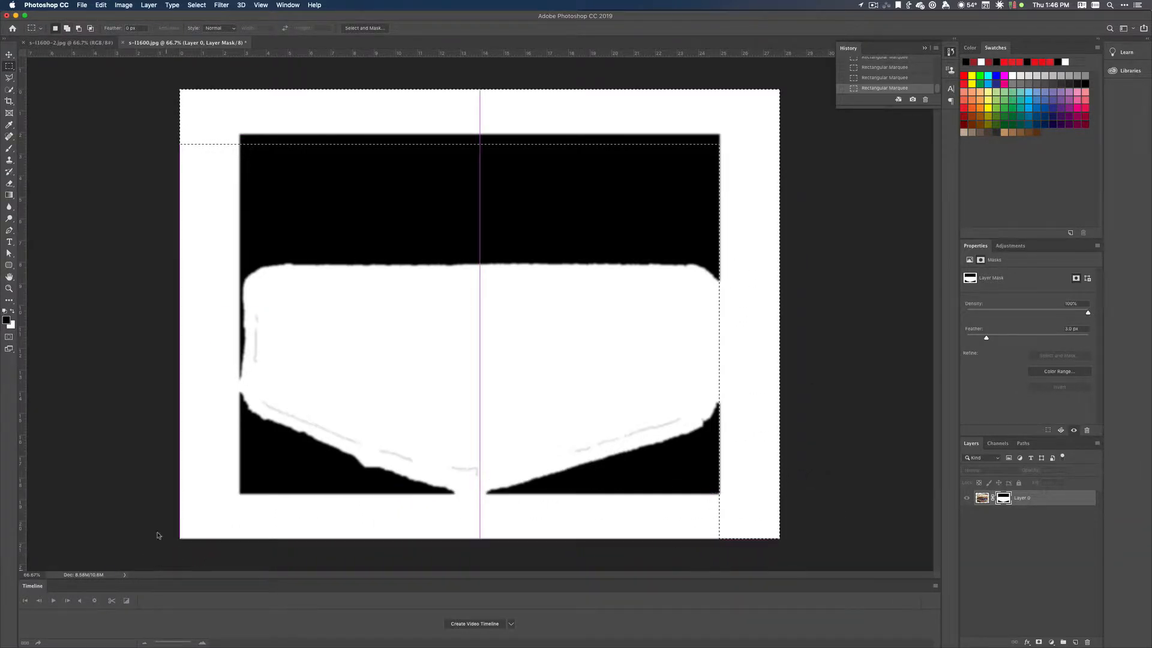
drag(240, 124, 168, 575)
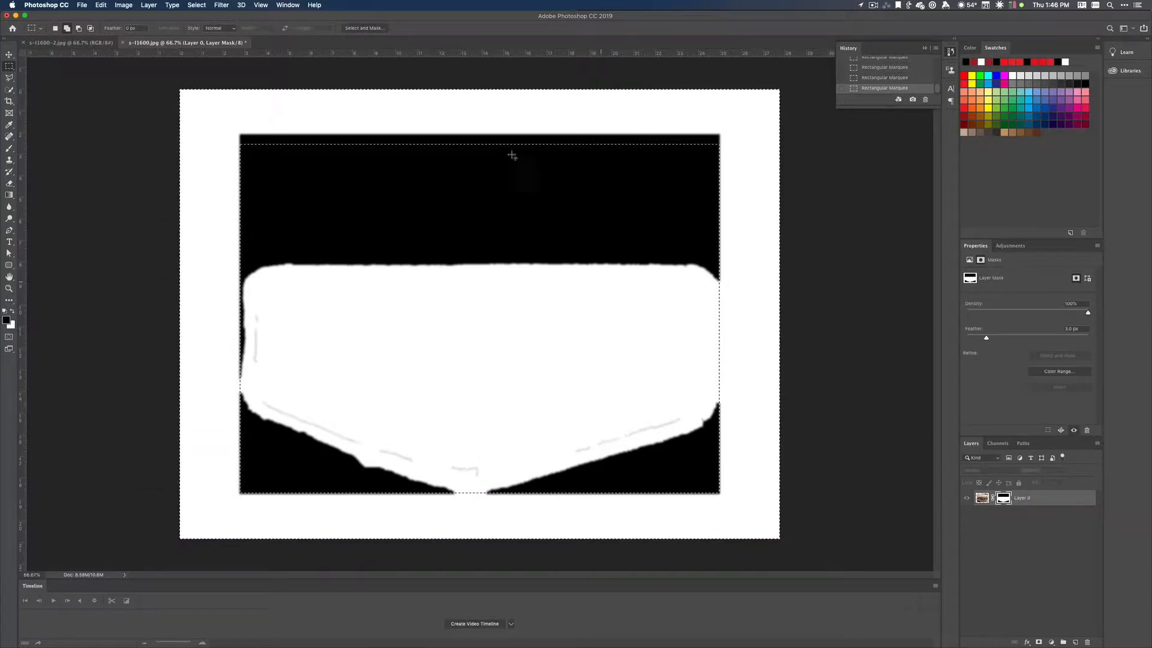
Fill the selected border strips of the layer mask with the black foreground color at 100% opacity and clear the selection.
click(148, 4)
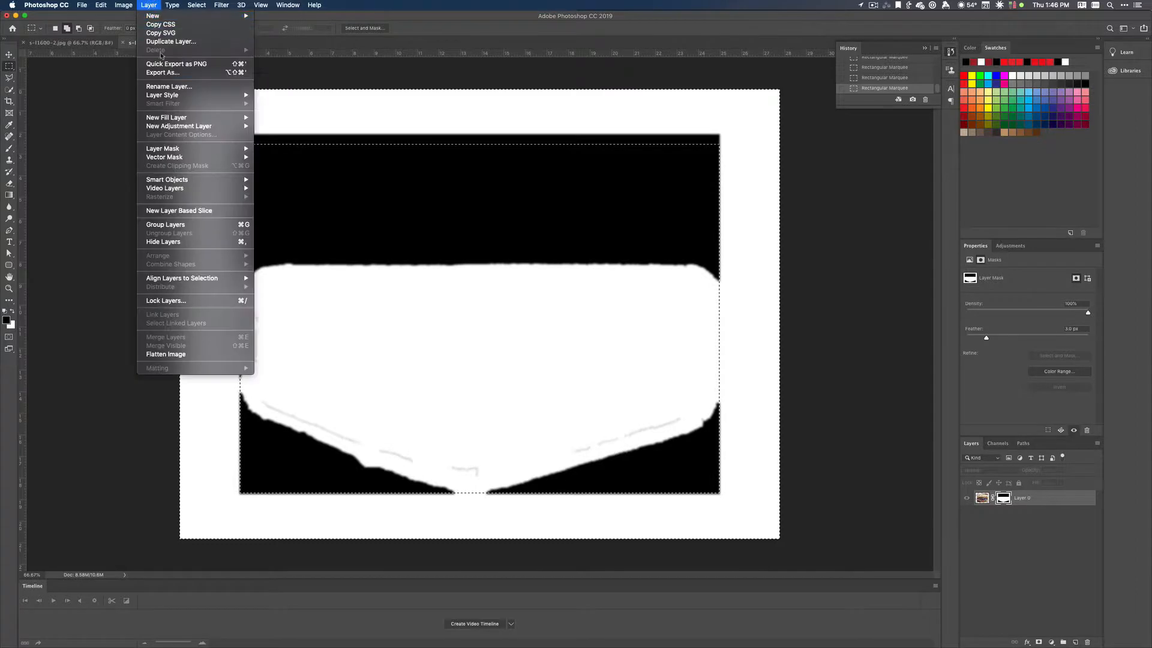
mouse_move(166, 148)
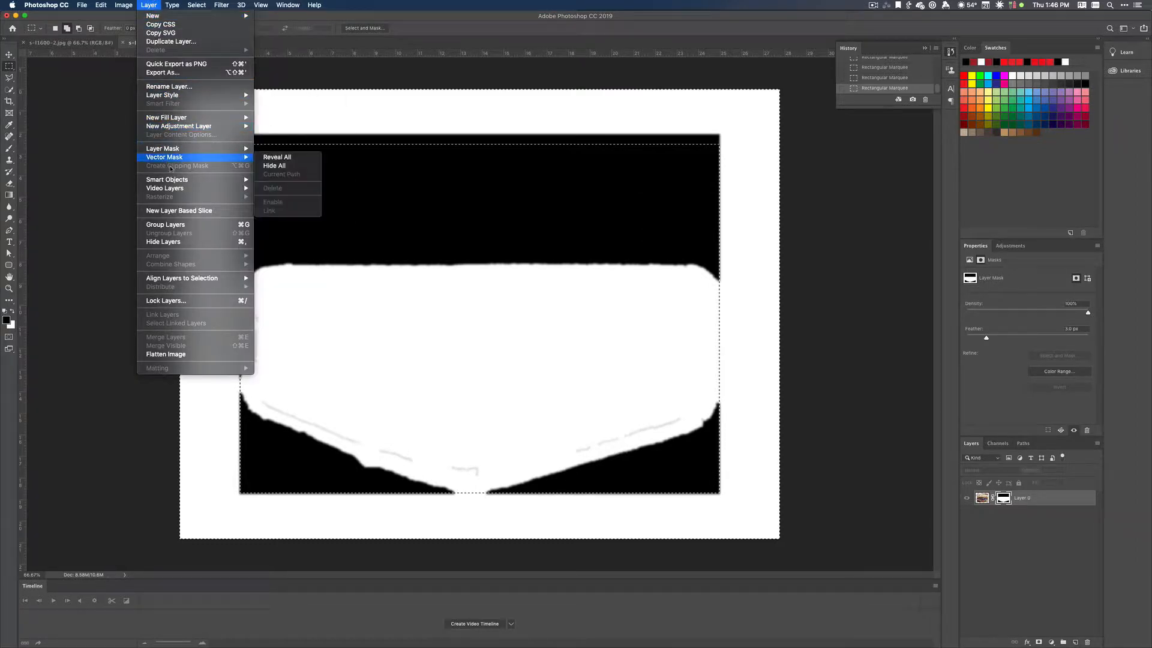
mouse_move(124, 5)
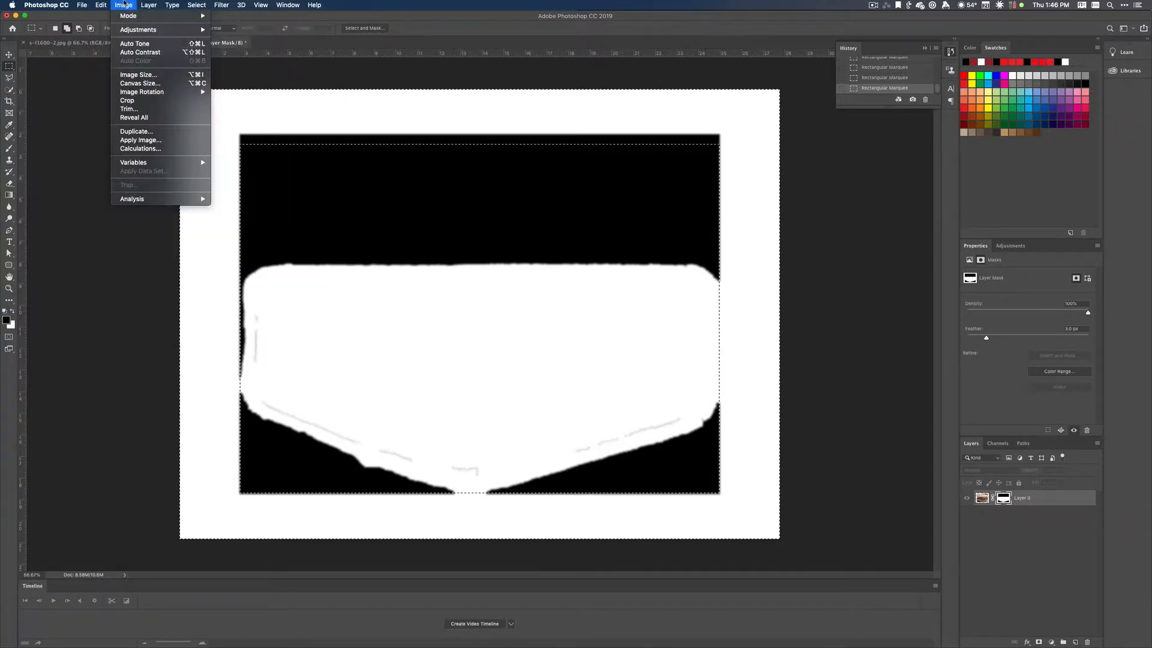
mouse_move(138, 31)
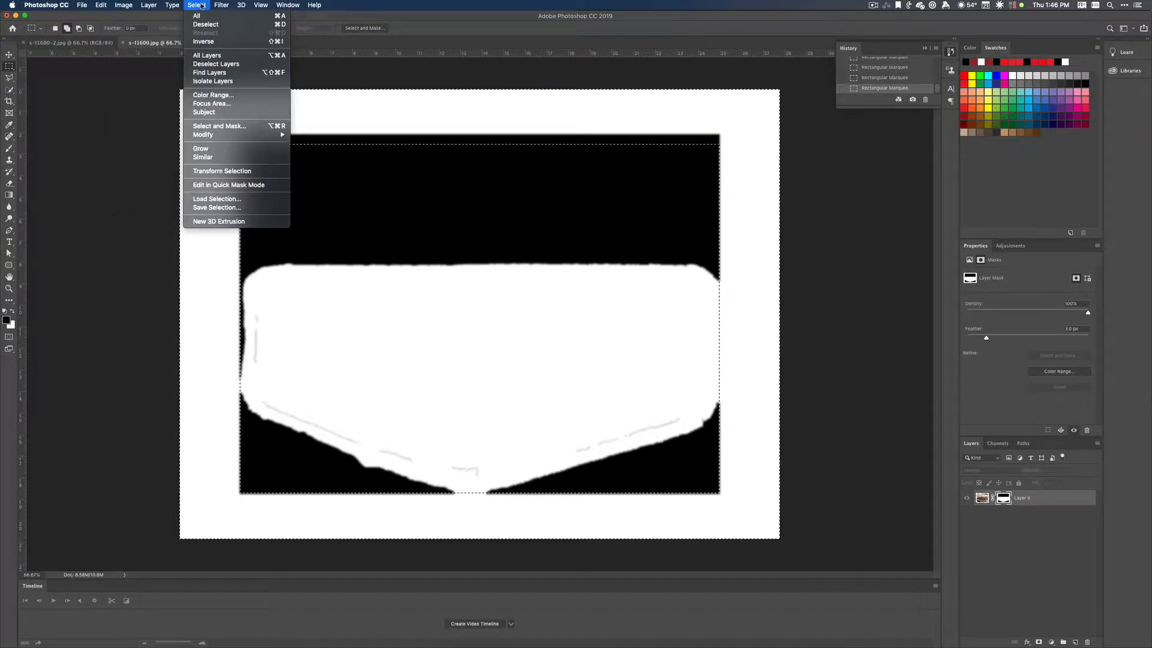
mouse_move(203, 3)
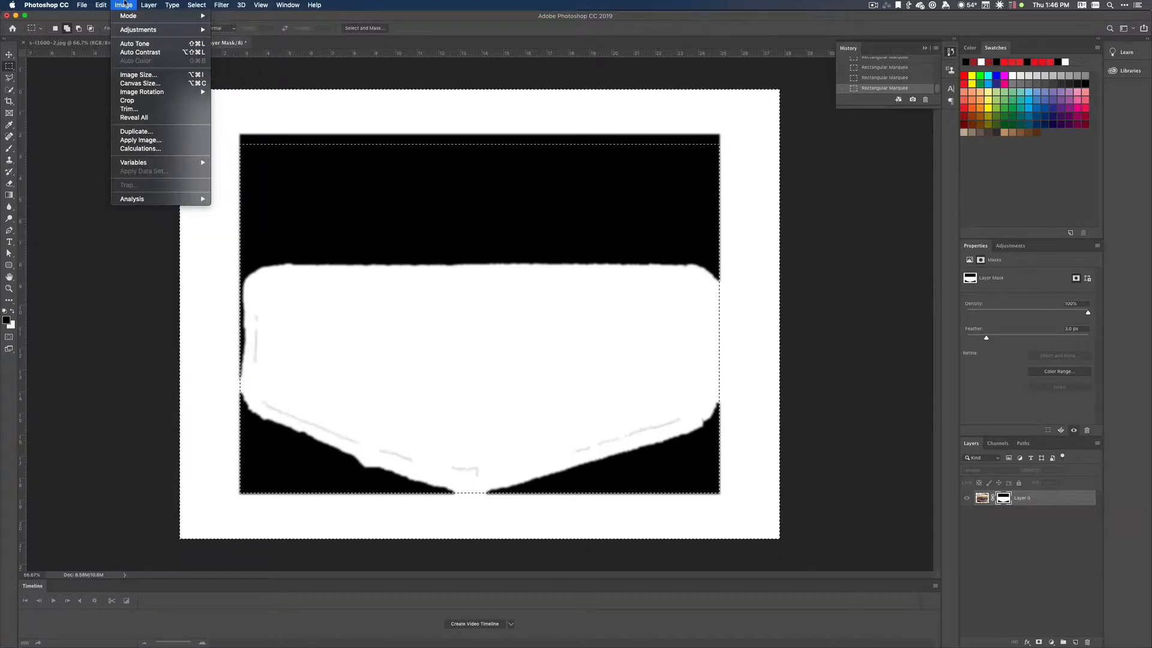
click(129, 154)
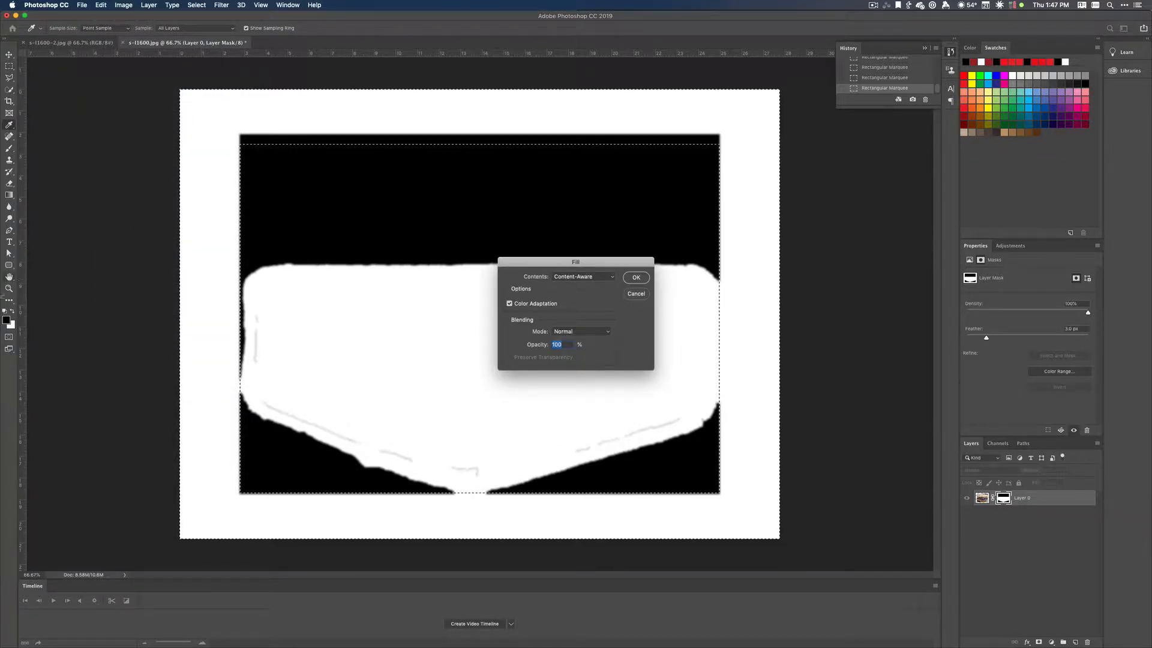
click(583, 277)
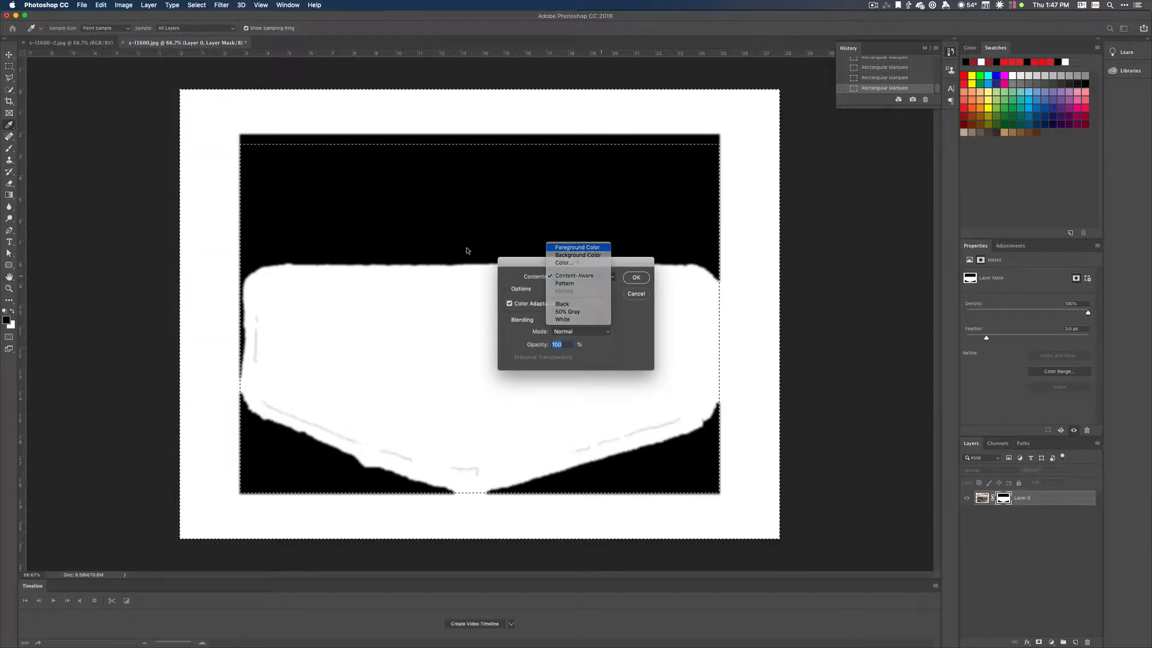
key(Return)
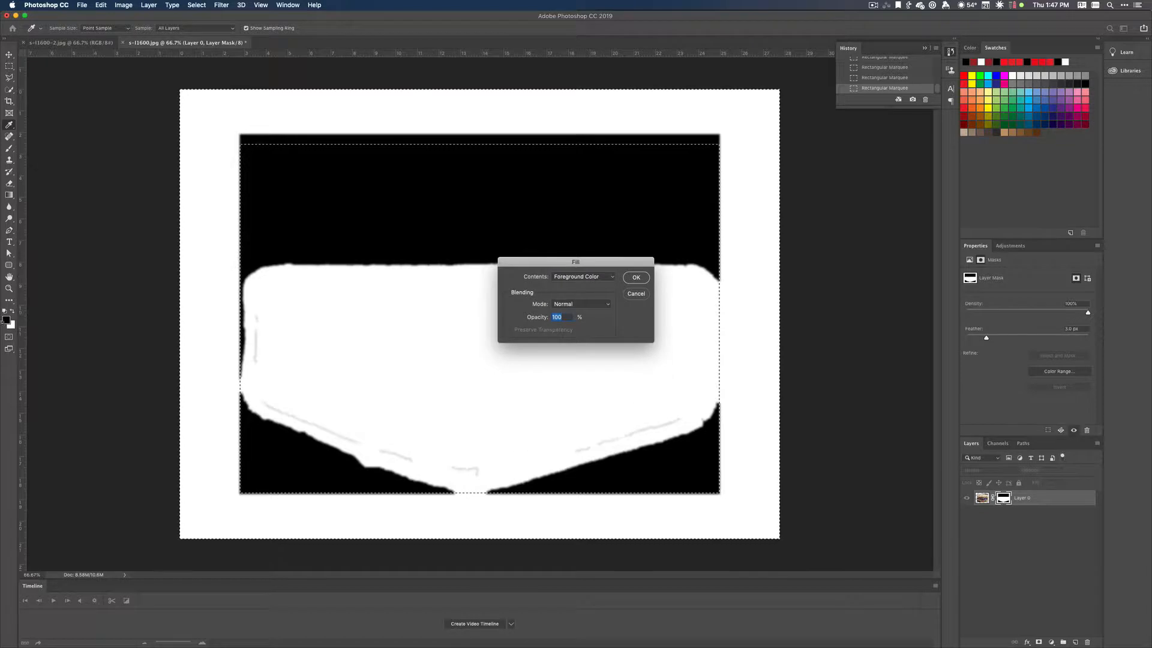
click(637, 277)
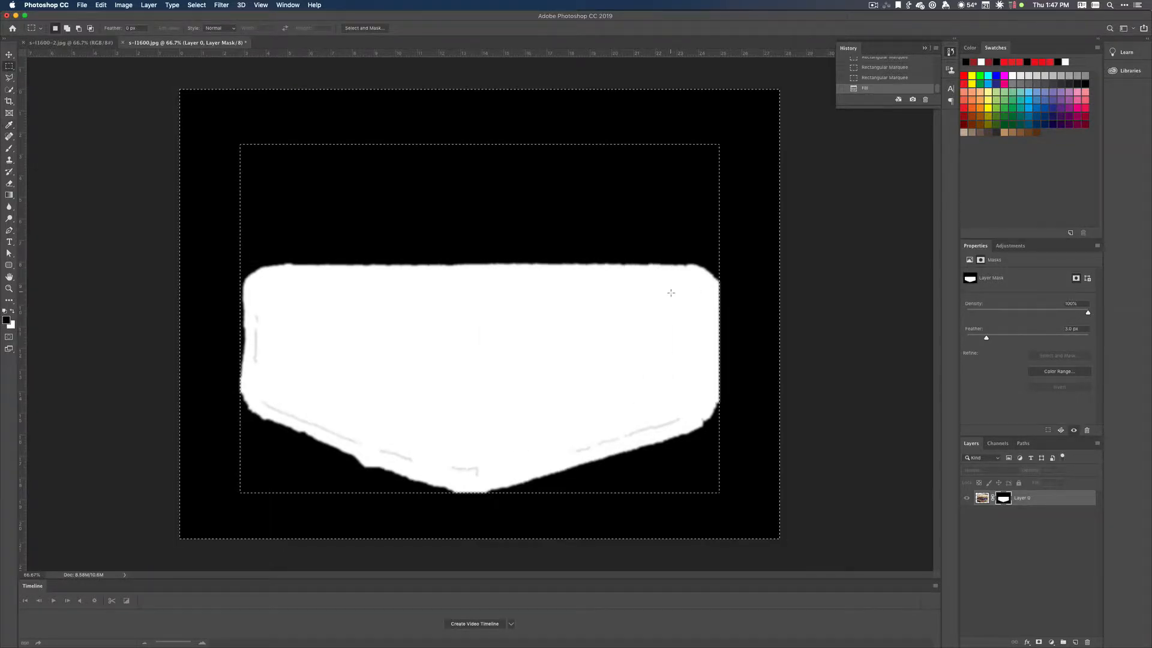
key(super+d)
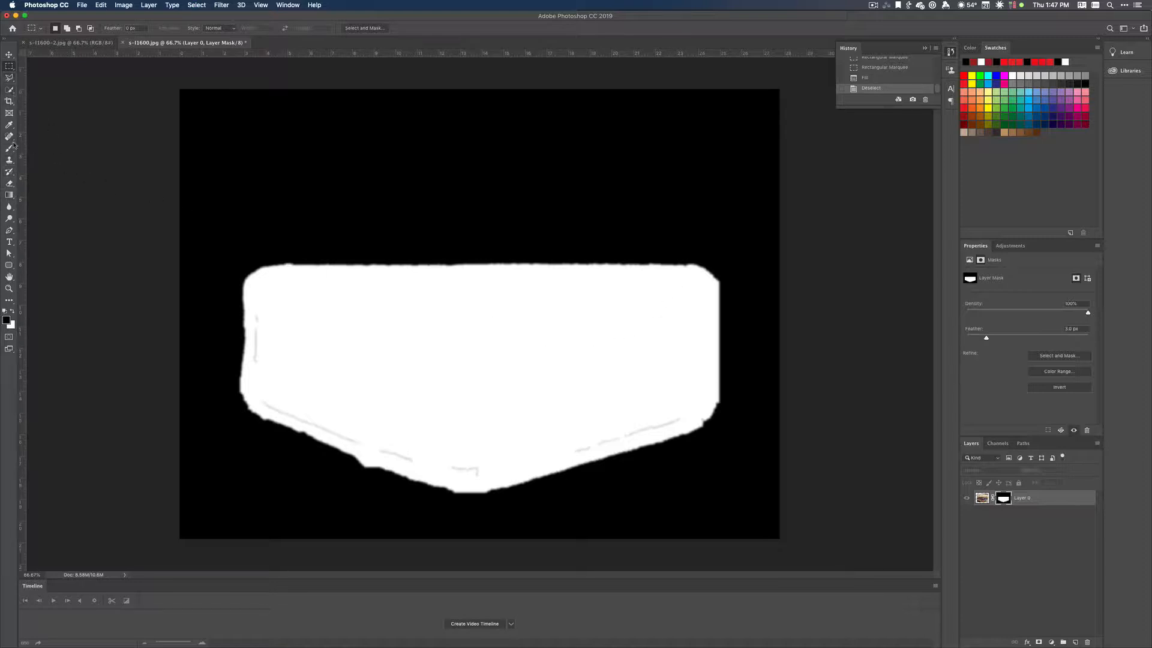
Shrink the Eraser brush and erase the faint gray lines inside the white patch shape of the mask.
key(e)
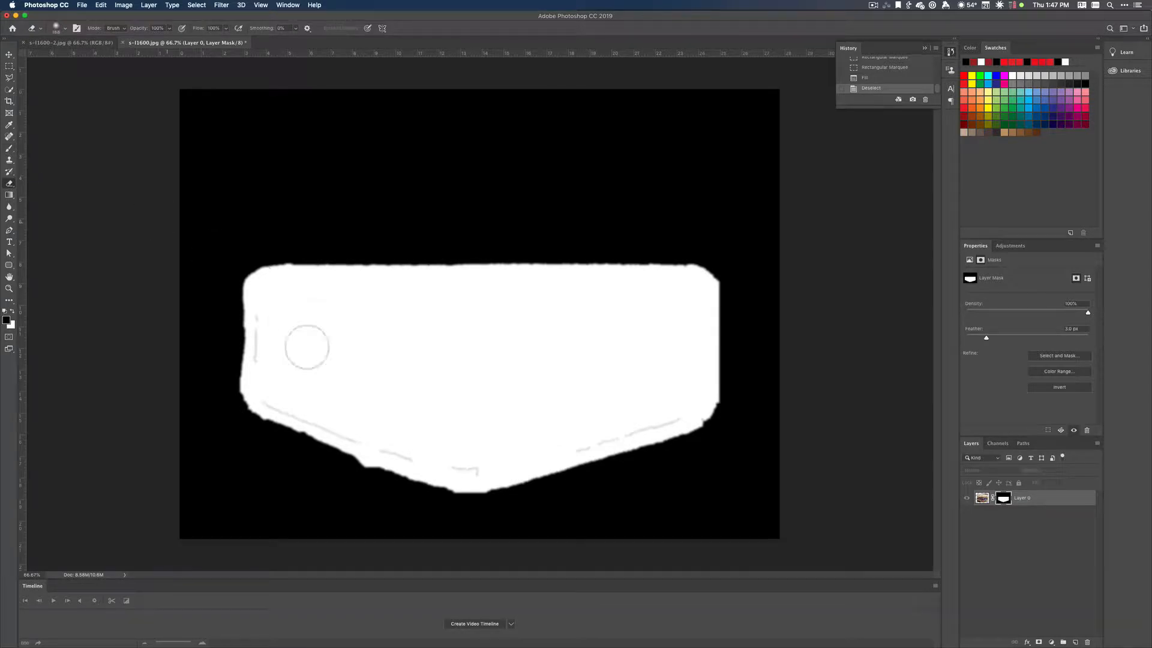
click(66, 29)
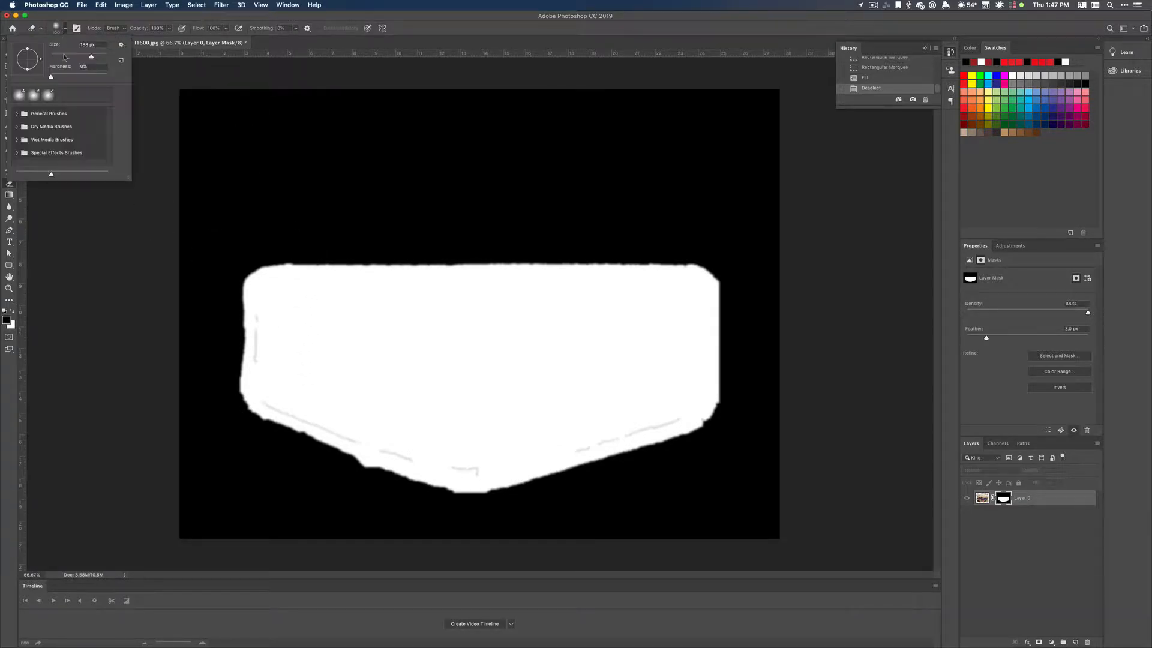
drag(64, 56, 61, 58)
click(277, 366)
mouse_move(257, 330)
mouse_down()
mouse_move(255, 314)
mouse_move(255, 361)
mouse_up()
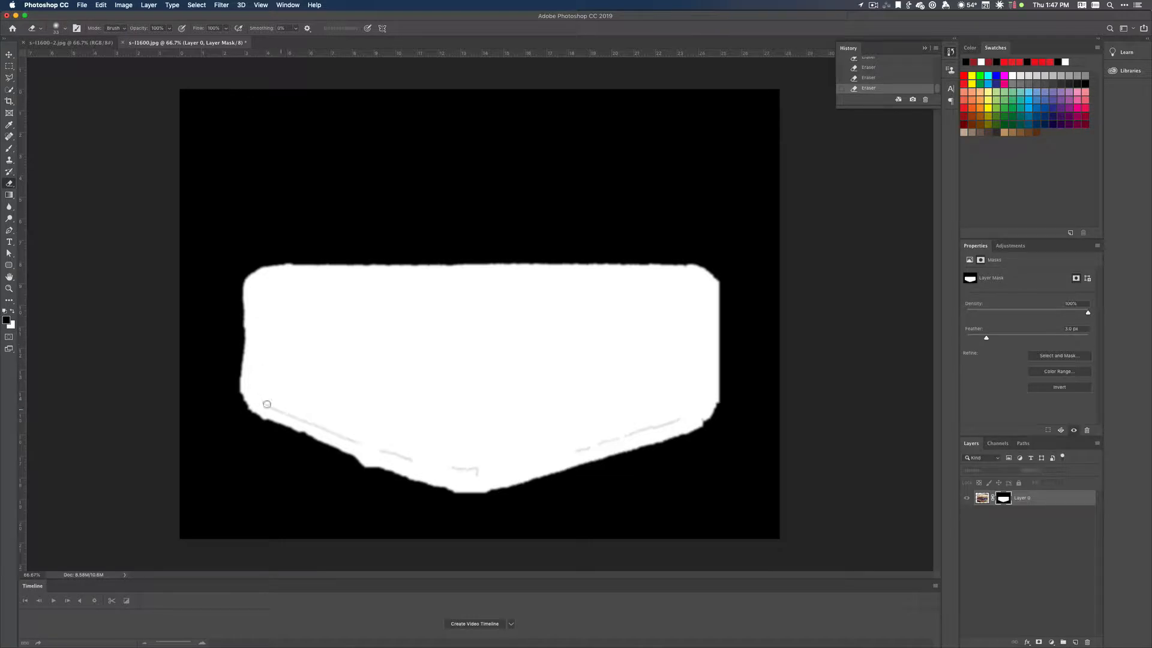
drag(267, 404, 399, 453)
drag(476, 470, 470, 468)
mouse_move(583, 448)
mouse_down()
mouse_move(682, 417)
mouse_move(685, 387)
mouse_up()
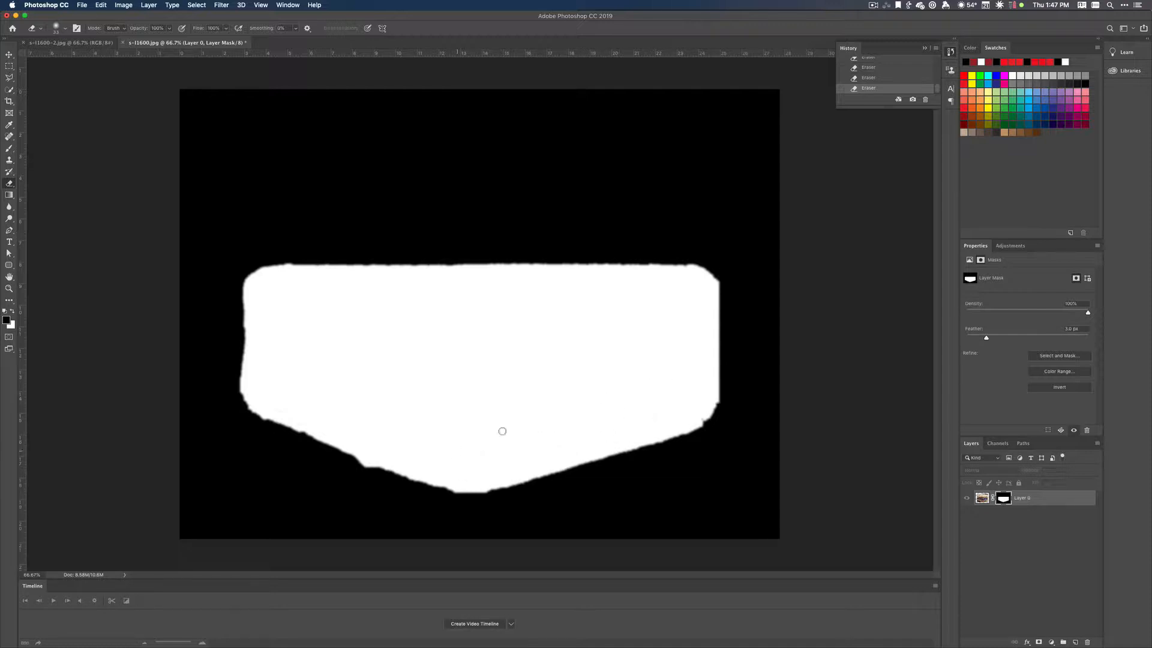
Return from the mask-only view to the image and set the patch's layer mask feather to 0.0 px.
click(982, 497)
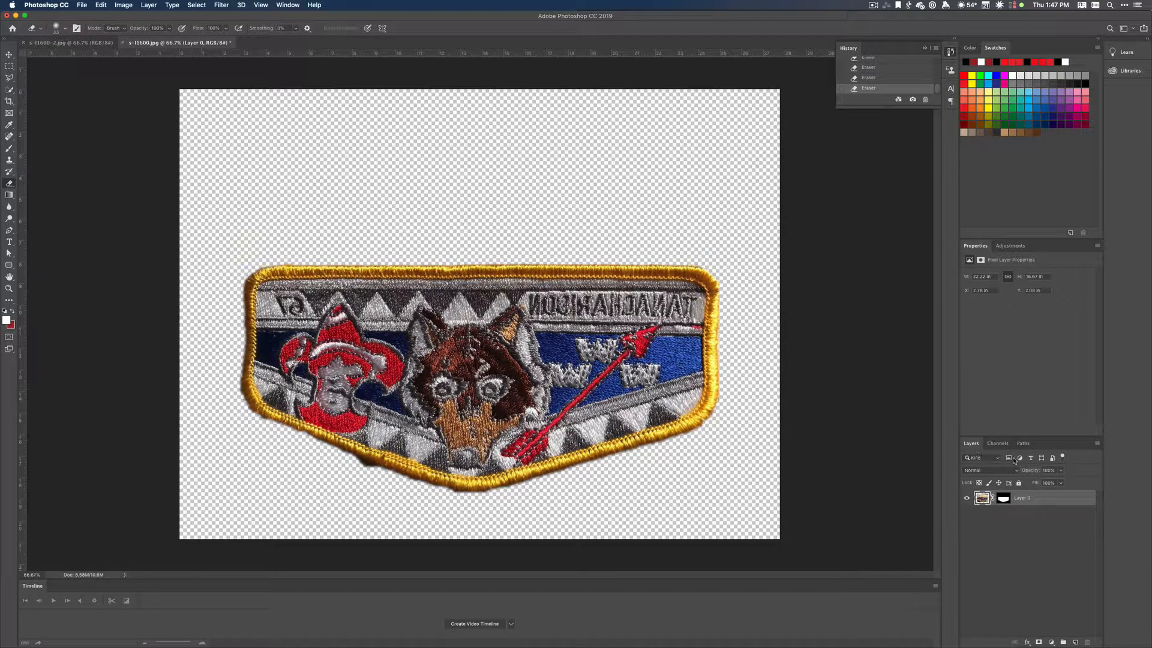
click(1004, 500)
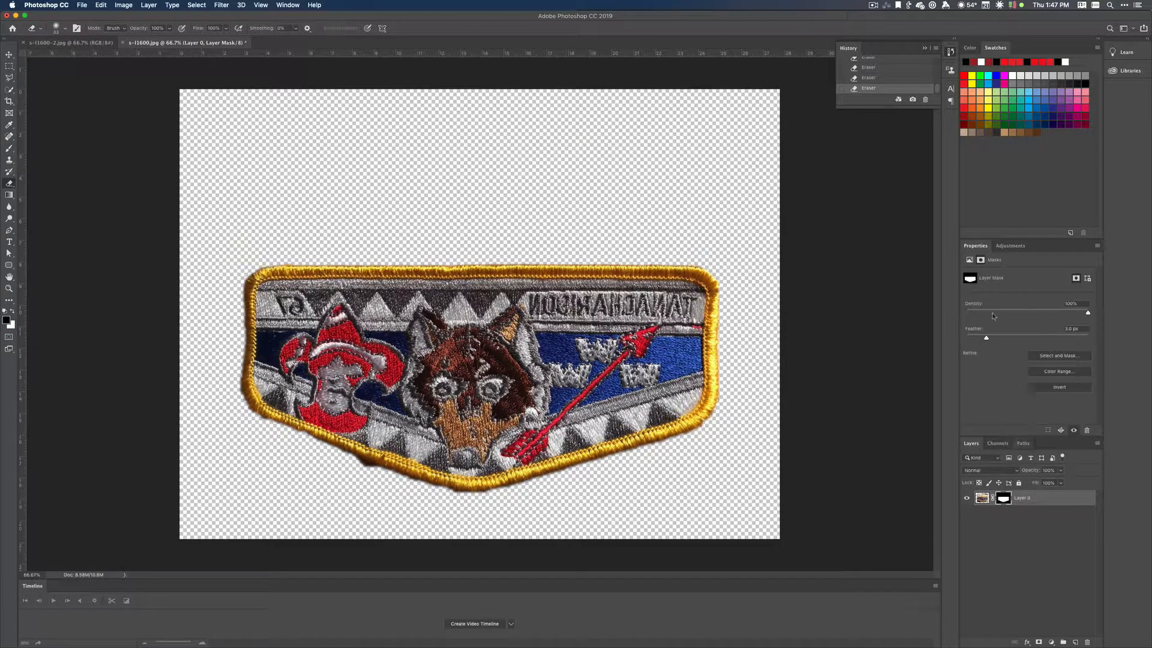
key(Return)
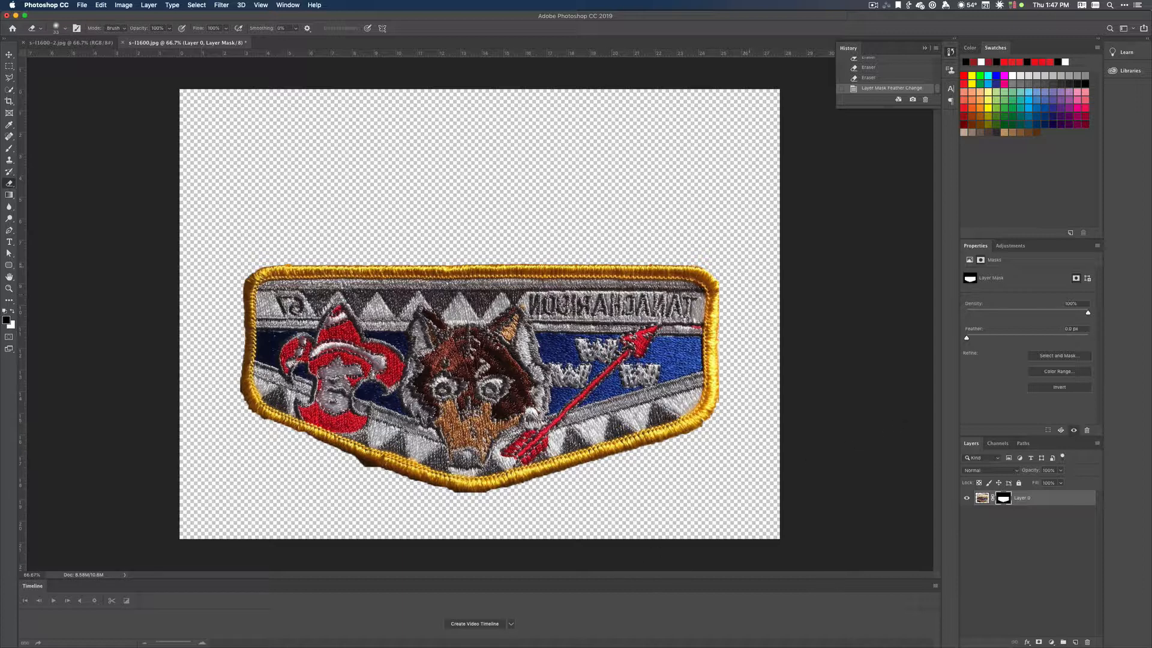
Add a solid color fill layer in ff0000, place it beneath the patch layer, and compare the patch with the fill hidden and shown.
click(1051, 642)
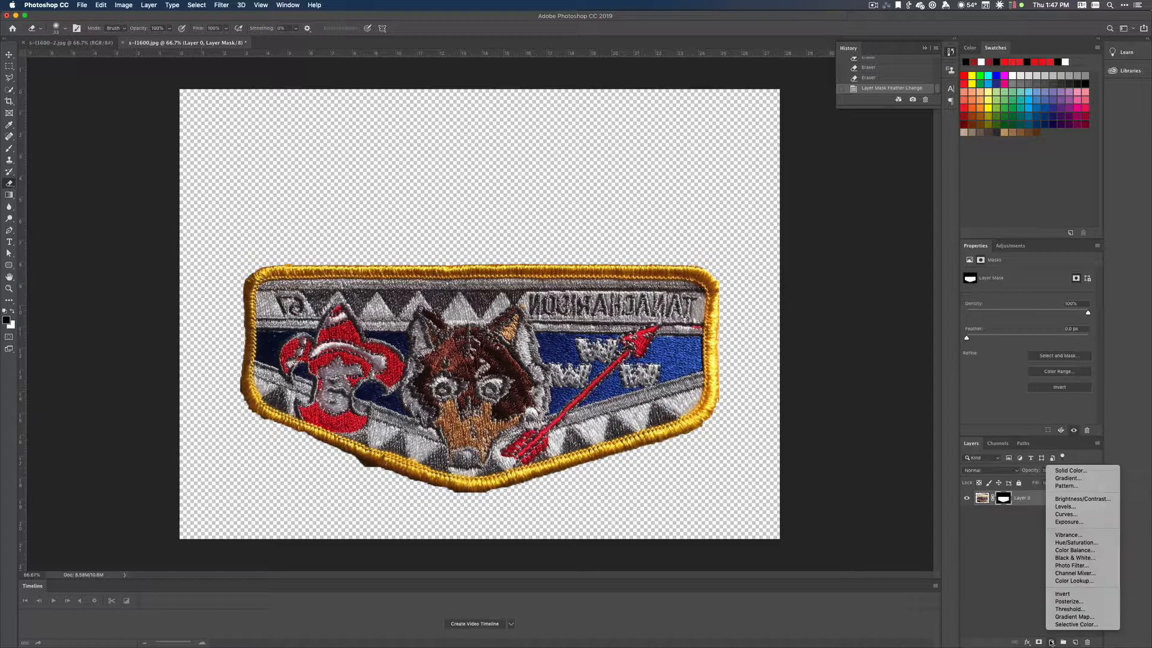
click(1071, 470)
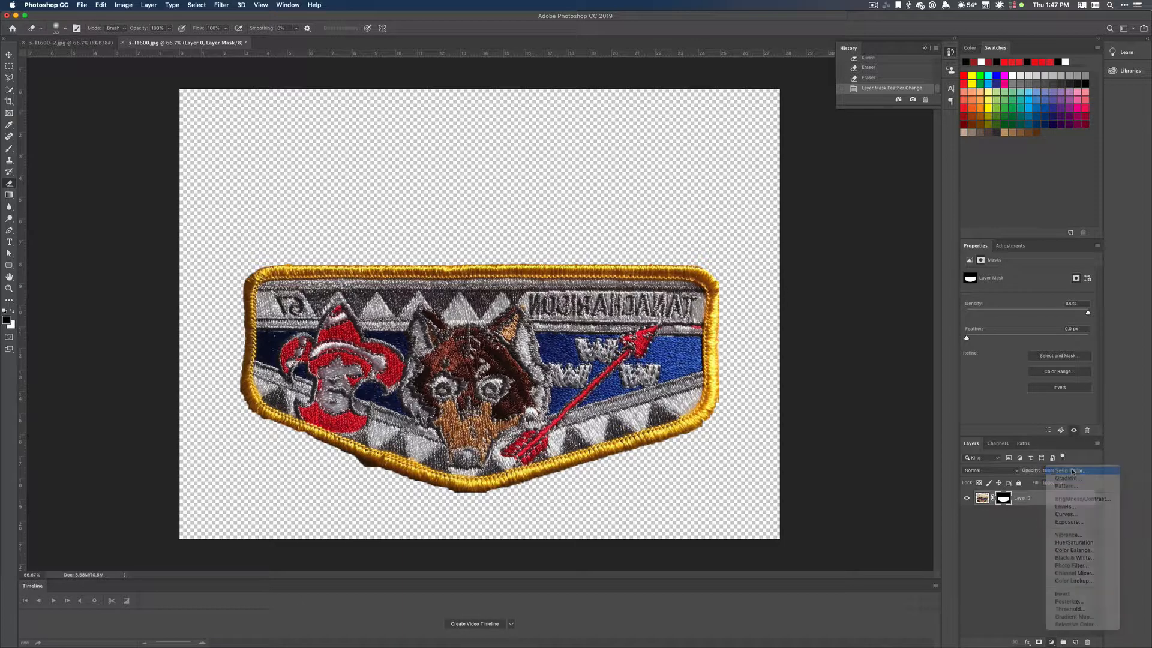
text(ff0000)
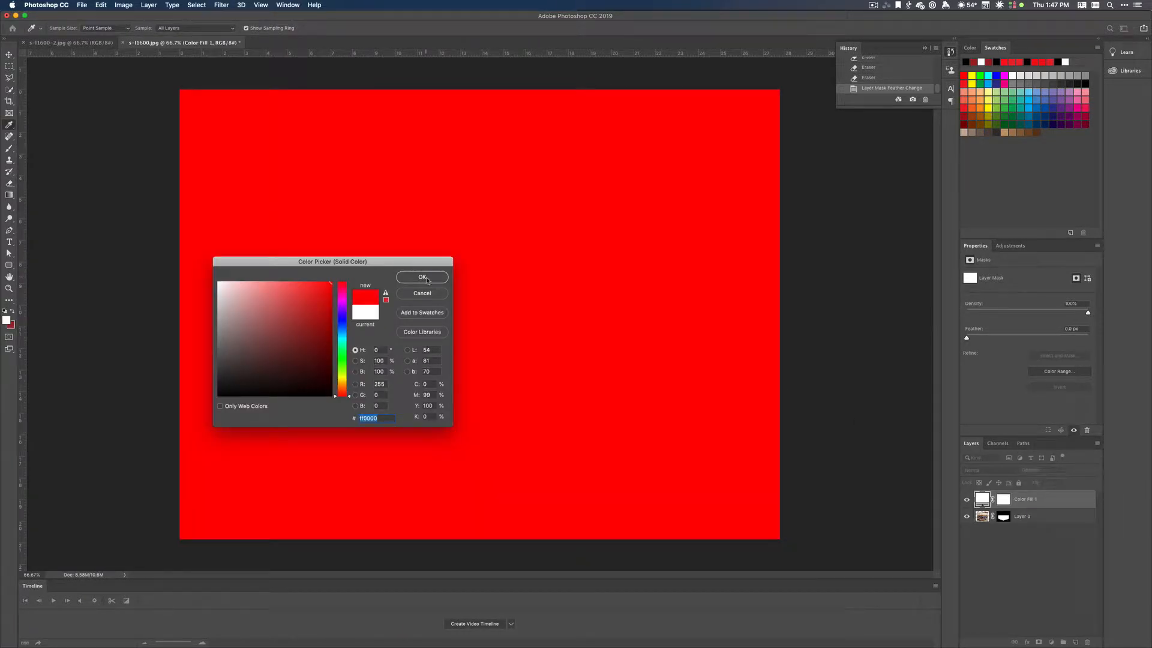
click(426, 279)
drag(1042, 507, 1034, 530)
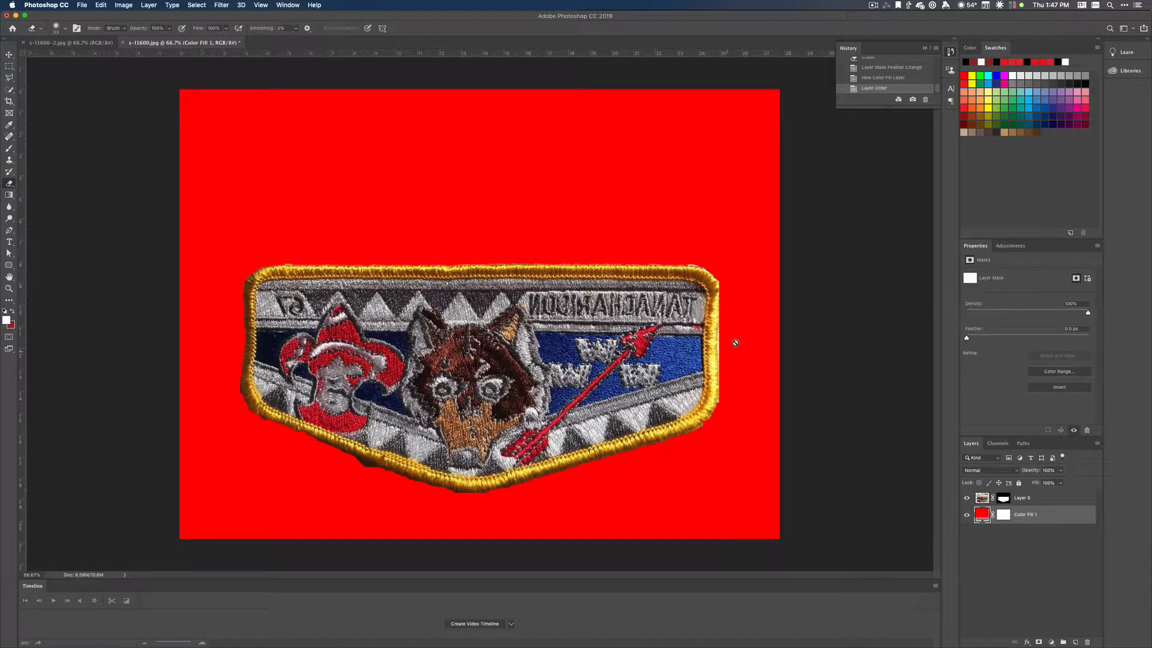
click(967, 515)
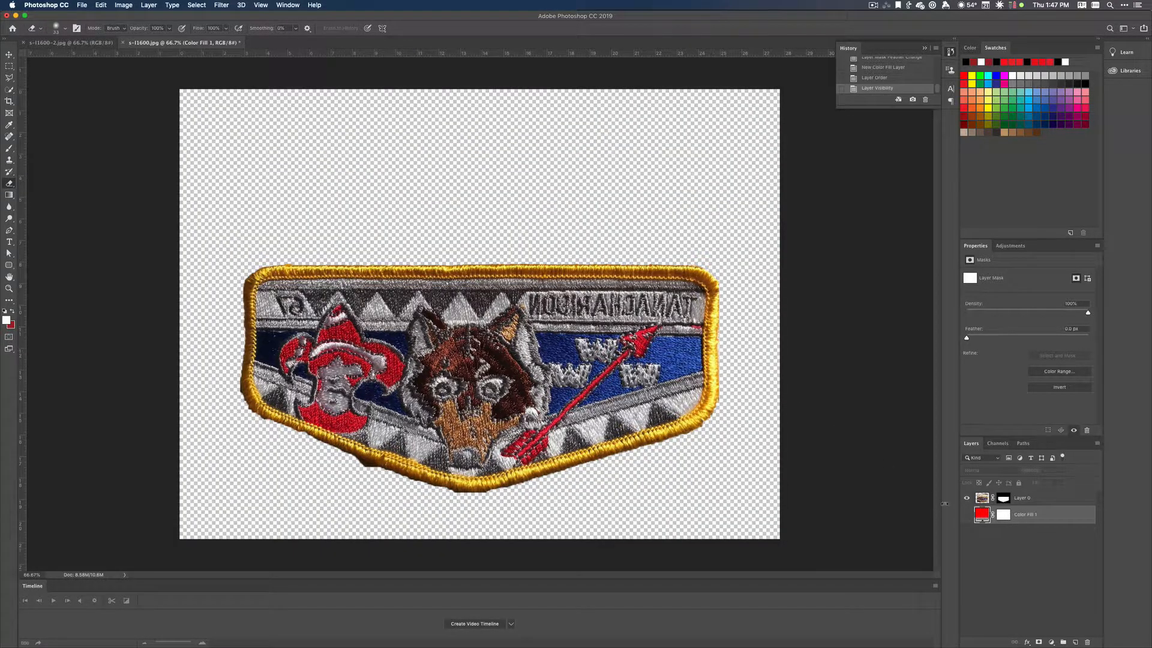
click(967, 515)
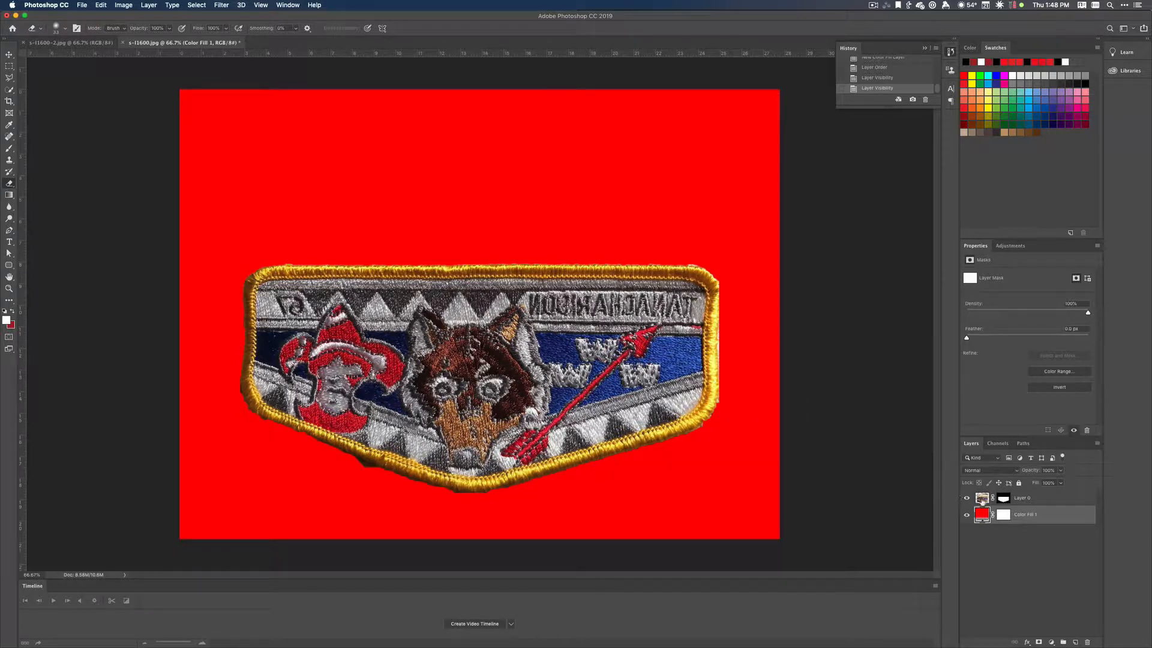
Activate the patch's layer mask with the Brush tool, try a black stroke across the patch, and undo it.
click(1004, 499)
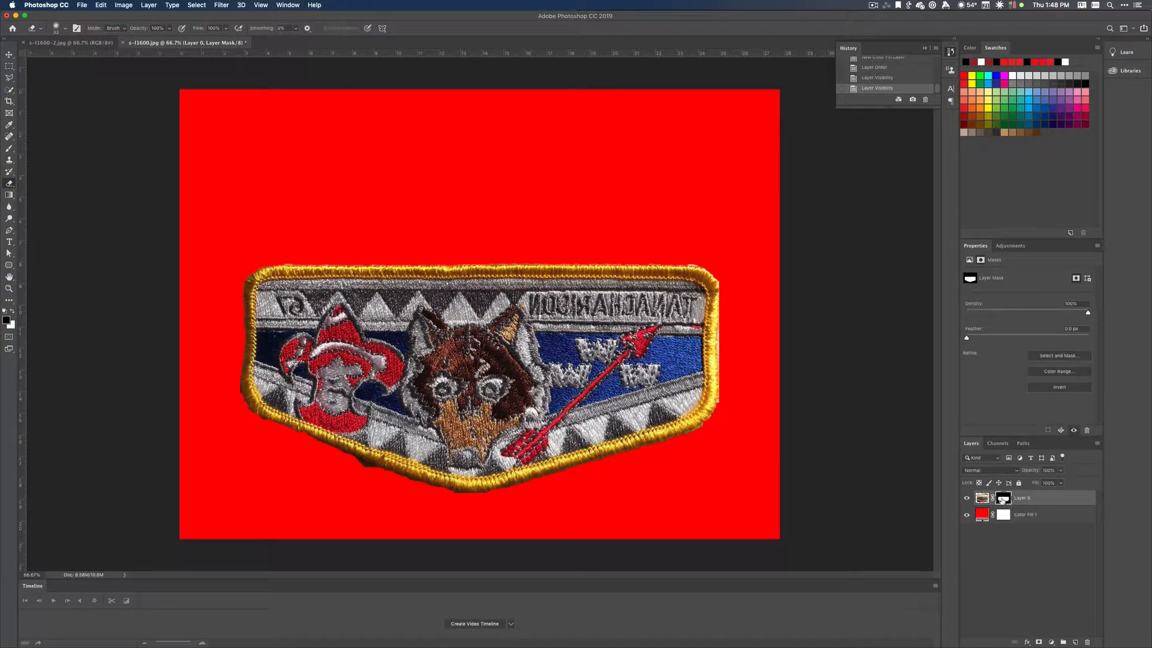
click(9, 148)
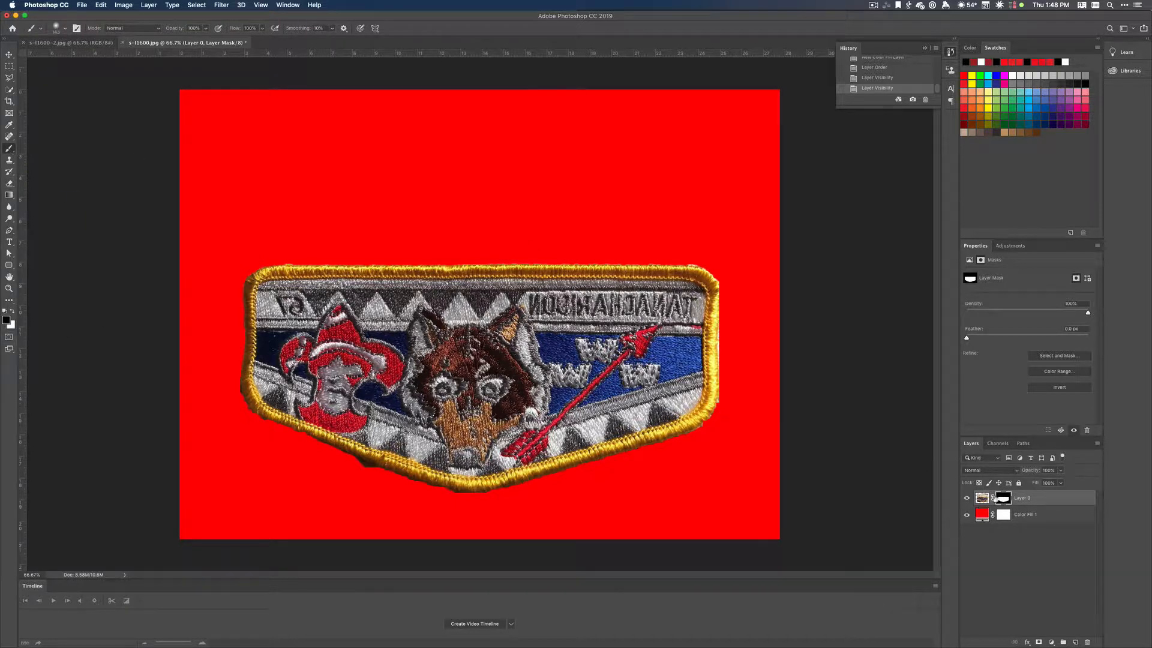
drag(702, 323, 600, 325)
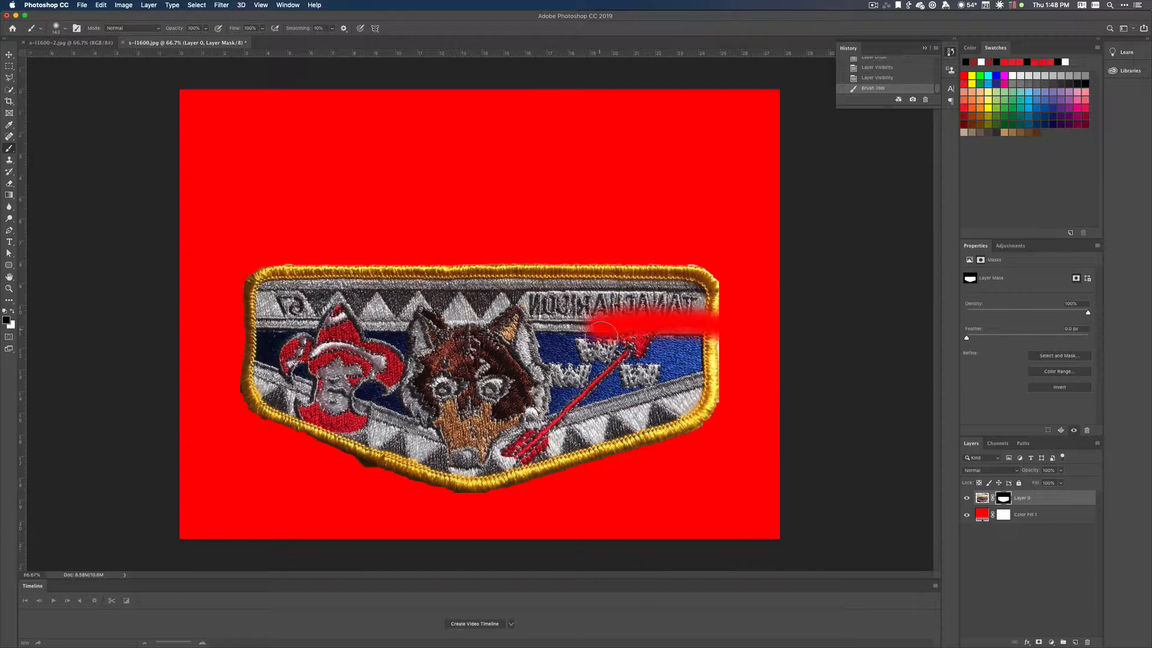
key(super+z)
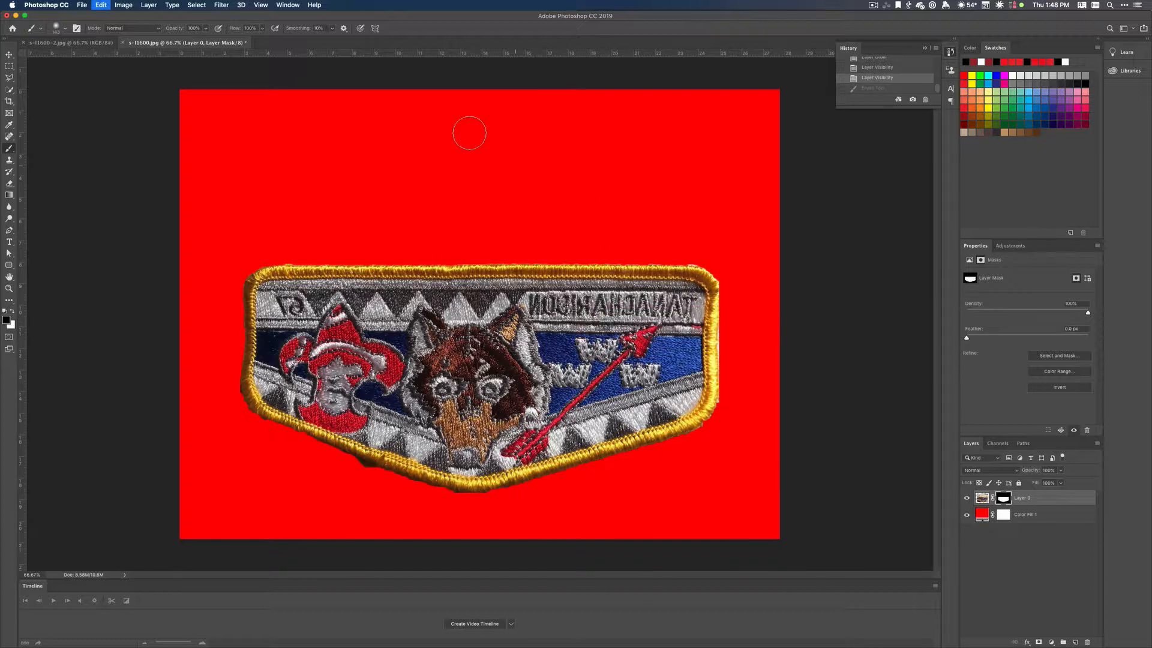
Set the brush size to 20 px and mask out the leftover background at the patch's upper-right corner in black.
click(65, 28)
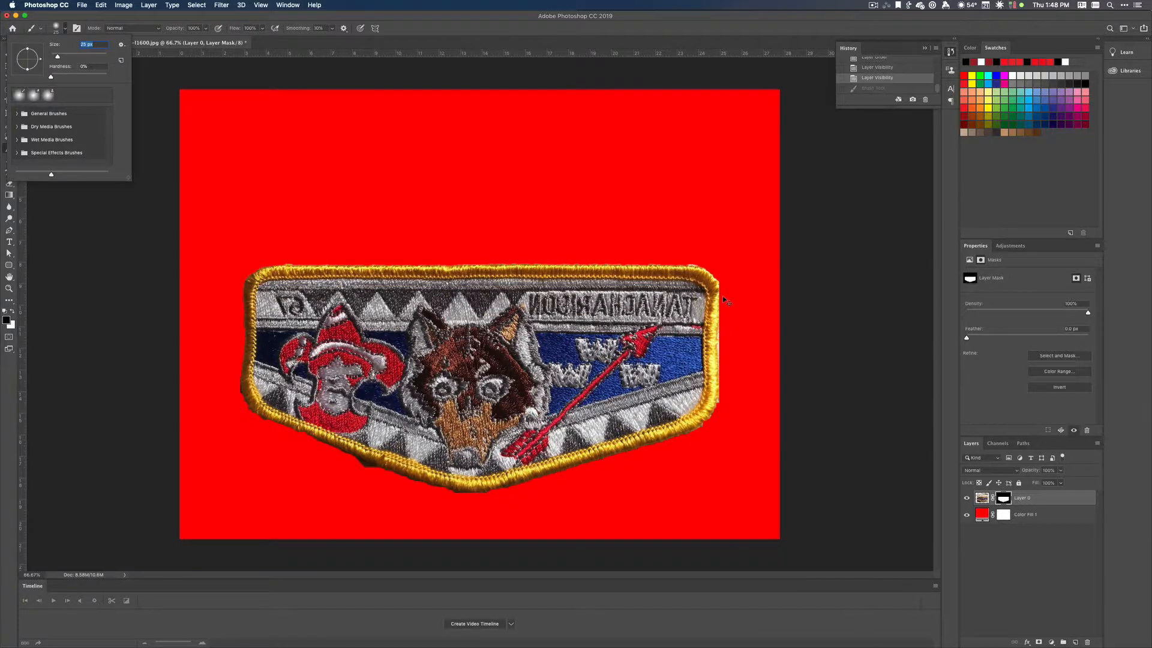
key(super+plus)
key(Return)
drag(823, 210, 636, 205)
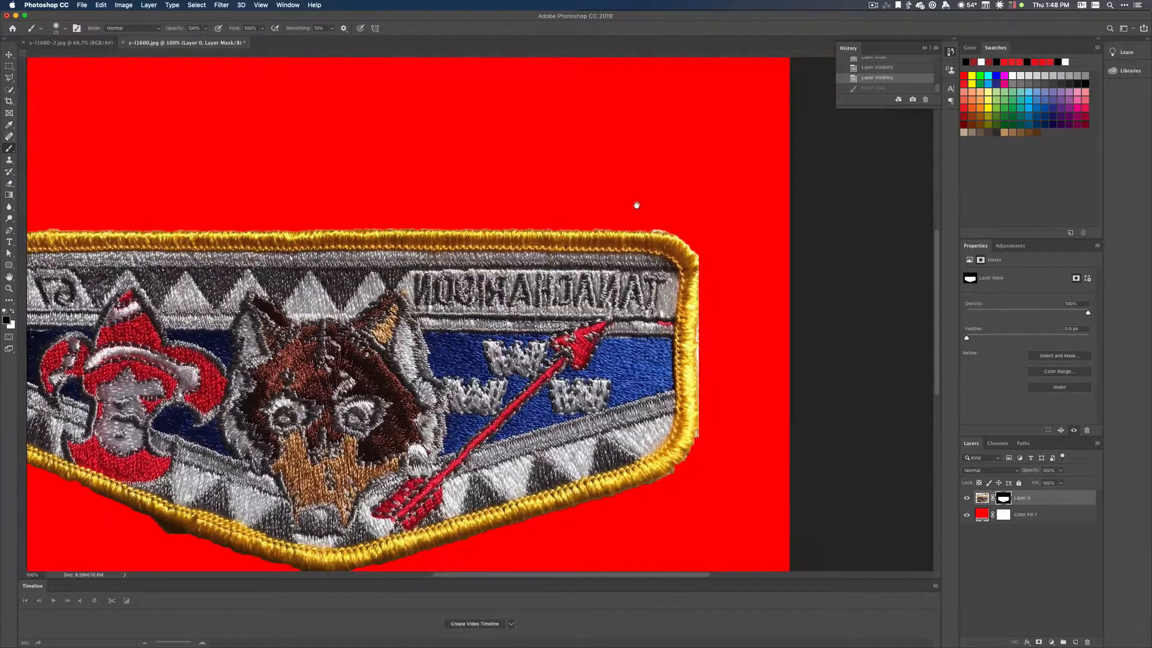
key(super+plus)
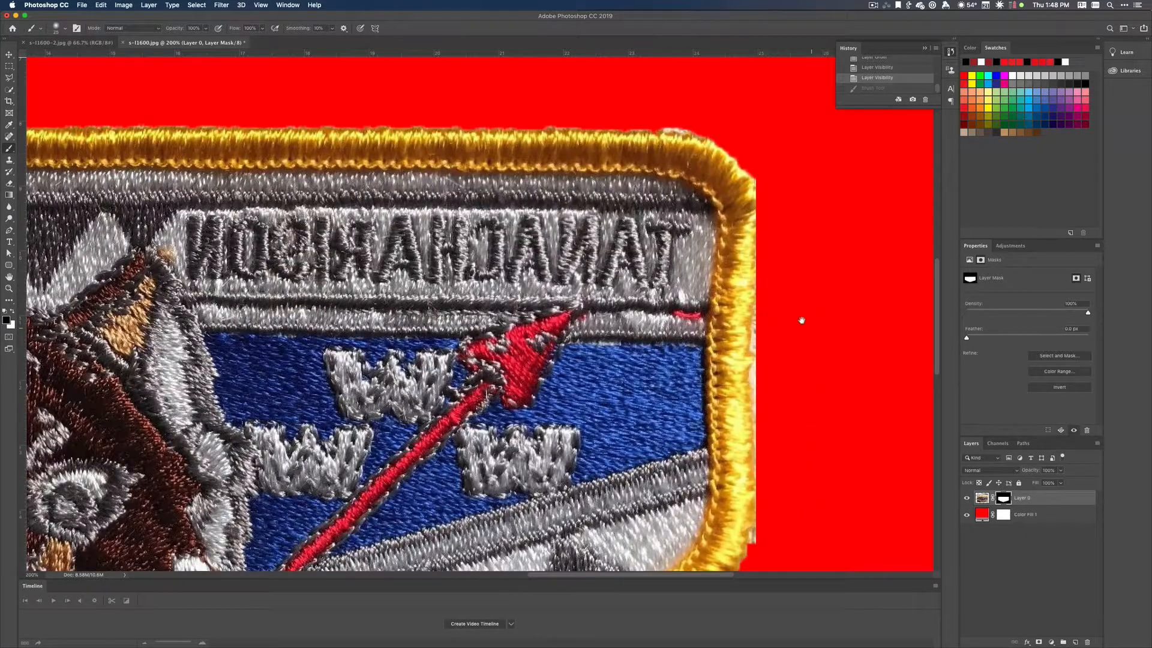
drag(802, 320, 699, 296)
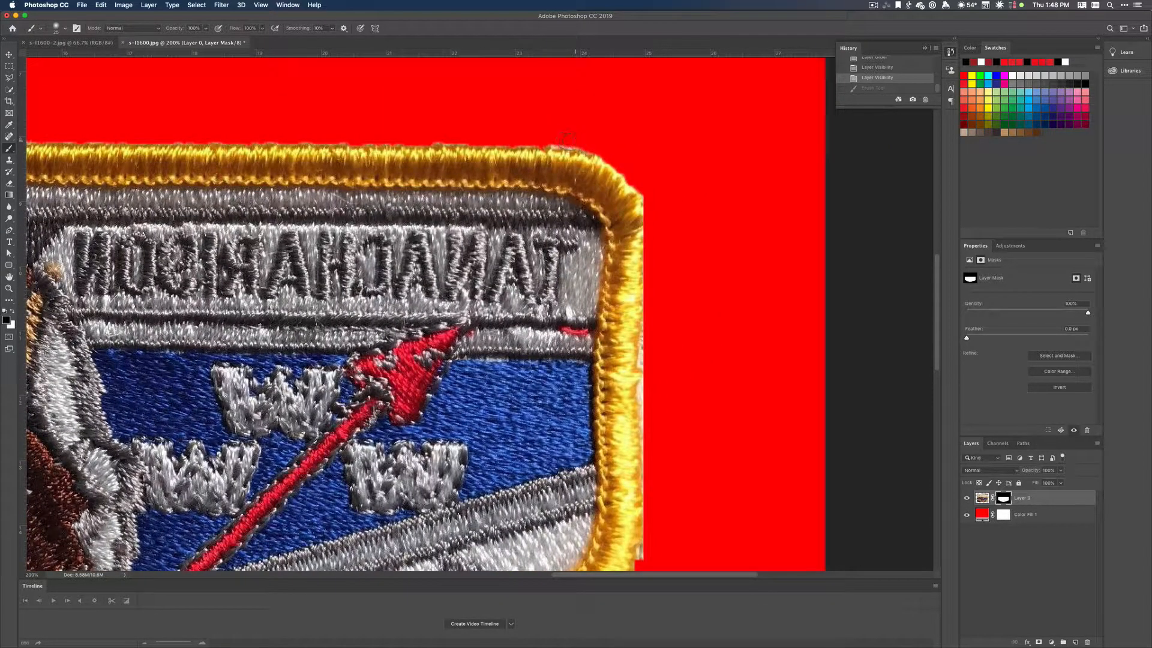
drag(553, 139, 566, 138)
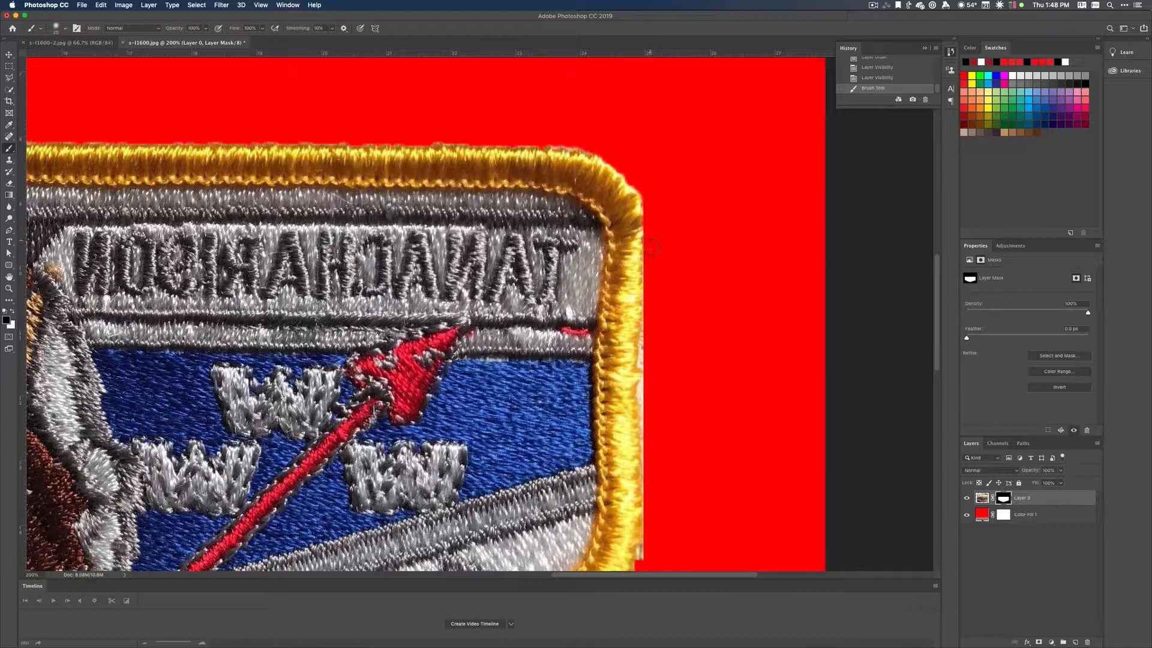
Paint black on the mask beside the patch's right border to trim the fringe, and restore the over-trimmed notch with white.
drag(652, 247, 647, 281)
mouse_move(647, 351)
mouse_down()
mouse_move(649, 403)
mouse_move(654, 365)
mouse_move(633, 388)
mouse_up()
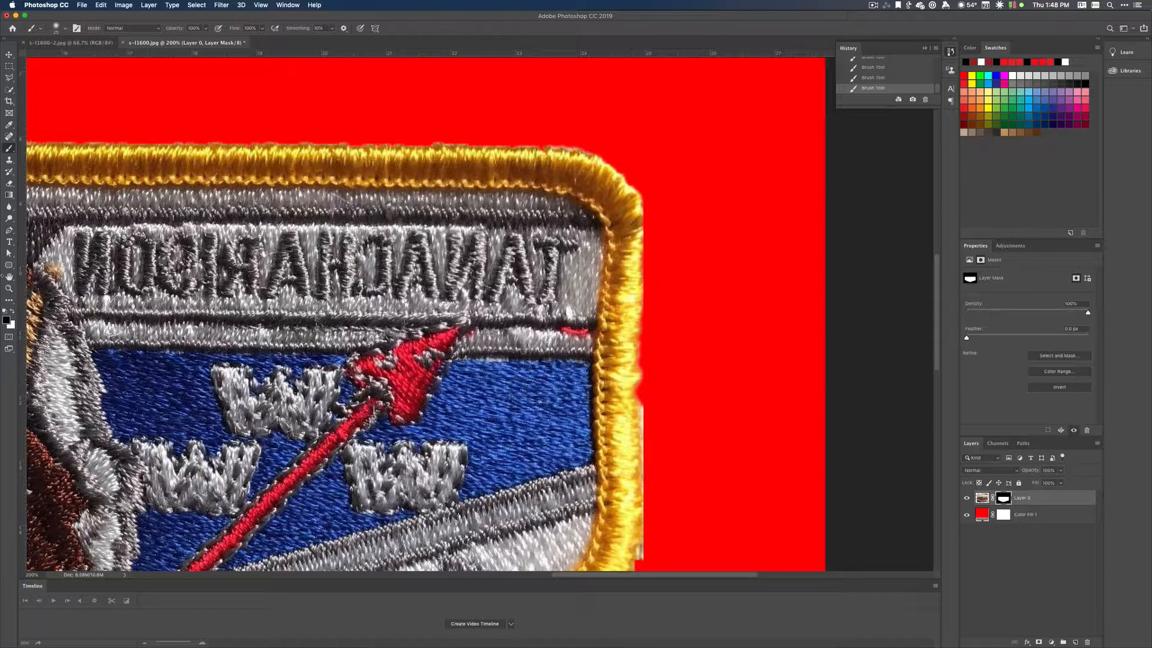
click(14, 312)
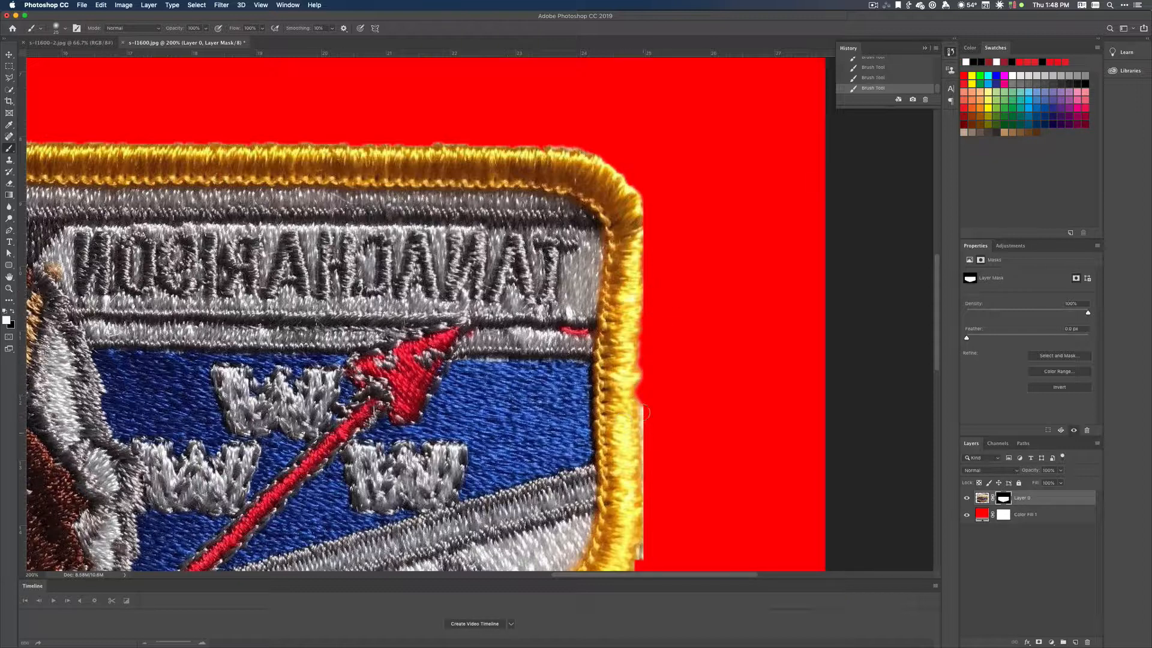
drag(633, 398, 631, 385)
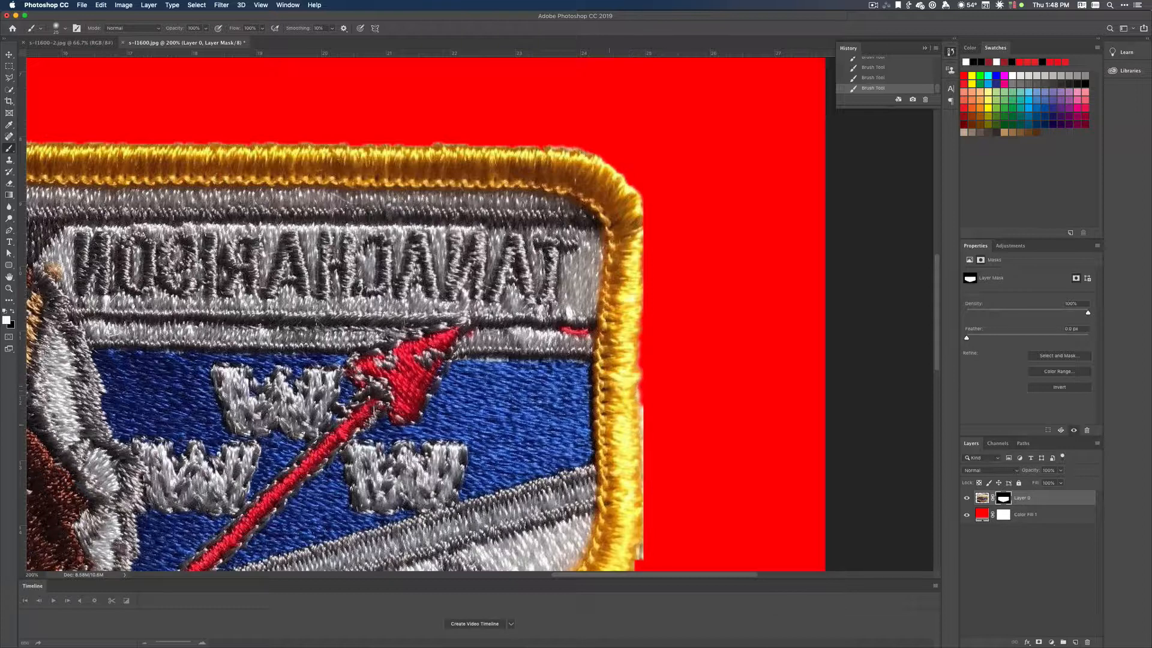
Paint black on the mask along the lower part of the patch's right border to remove the remaining fringe and square notch.
click(13, 312)
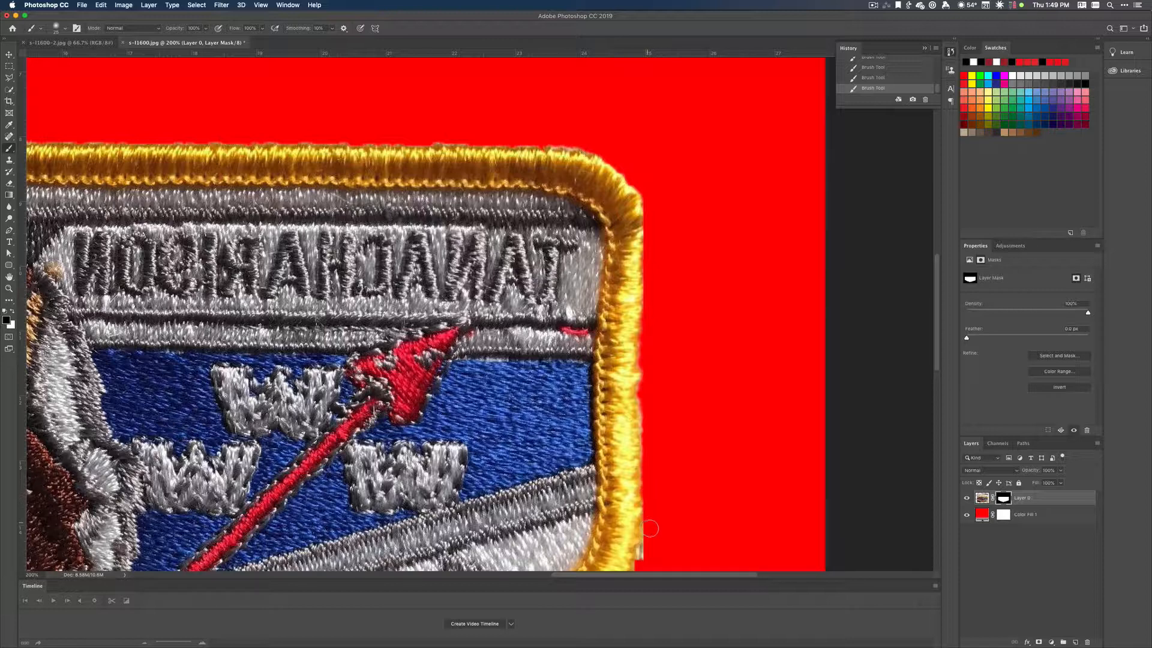
drag(935, 363, 935, 391)
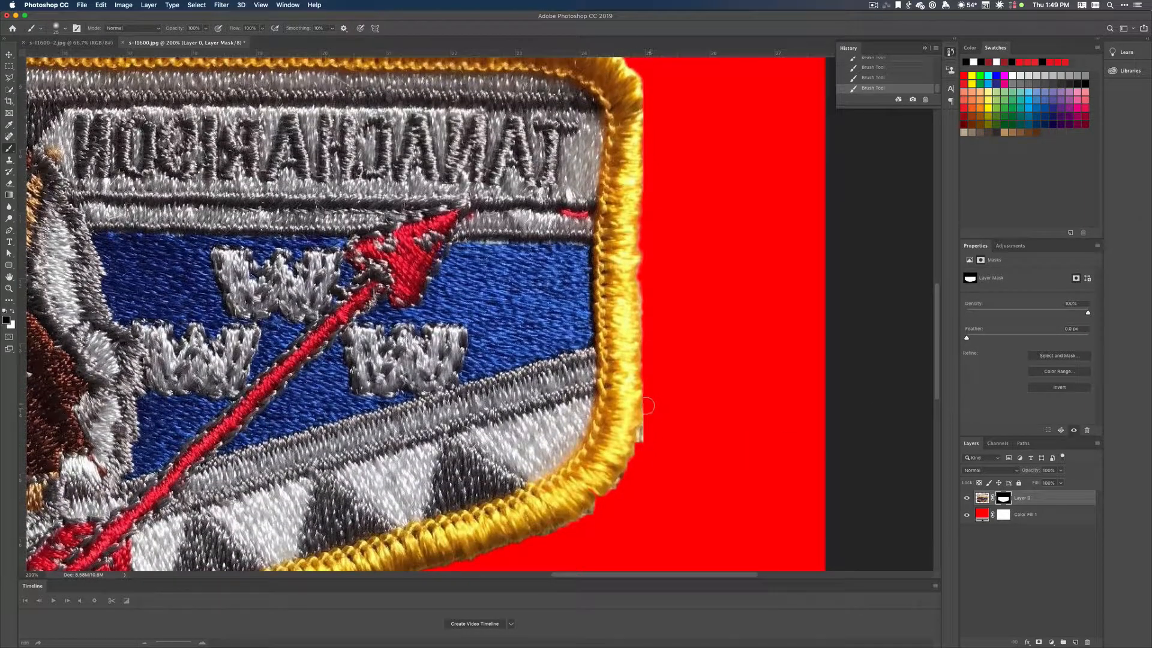
drag(649, 422, 642, 438)
click(12, 311)
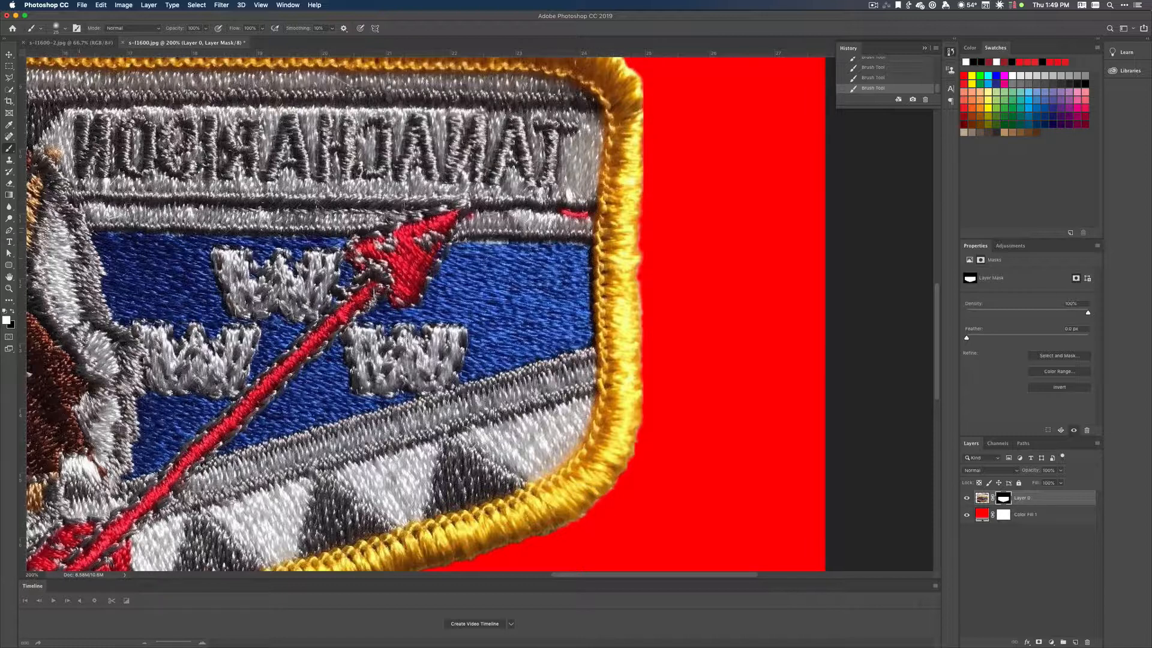
click(13, 312)
Mask out the dark shadow under the patch's lower-left border in black, then compare by undoing and redoing the last stroke.
scroll(623, 474, down, 5)
scroll(623, 474, left, 2)
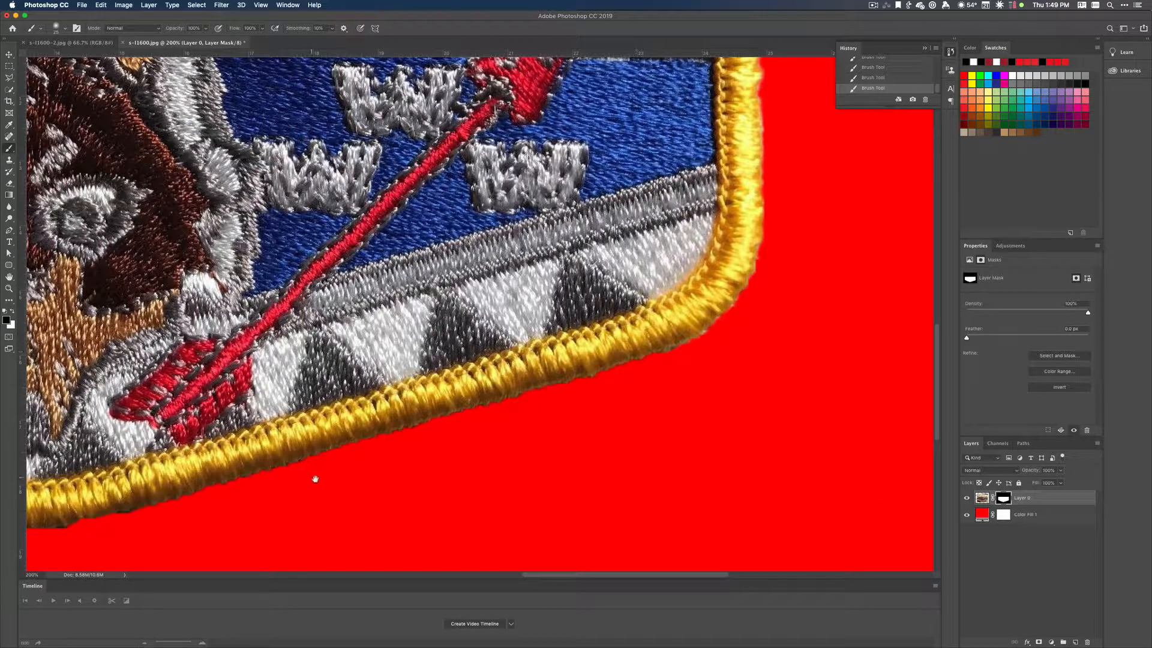
drag(314, 478, 630, 378)
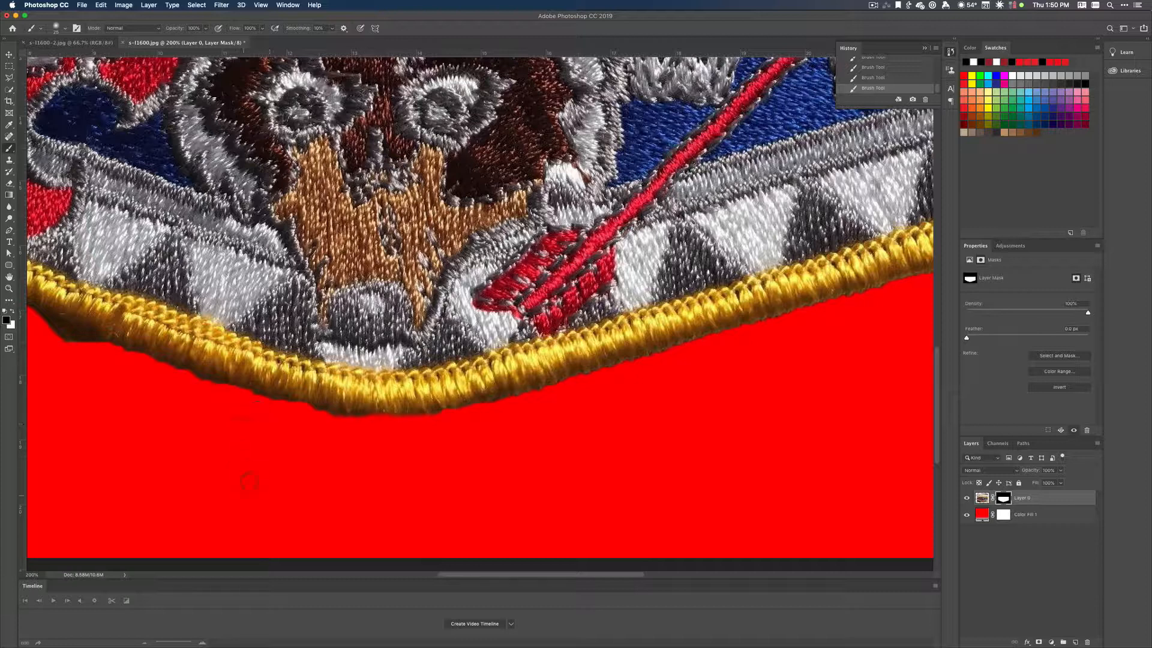
scroll(267, 429, left, 5)
scroll(267, 429, up, 3)
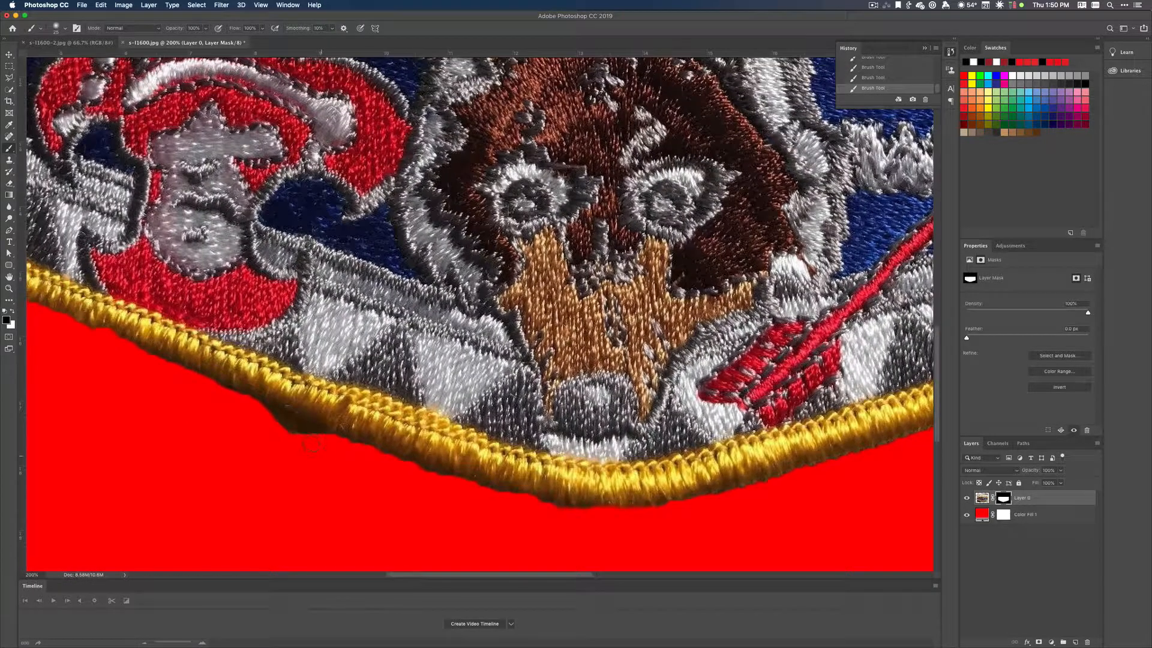
mouse_move(321, 441)
mouse_down()
mouse_move(257, 411)
mouse_move(321, 438)
mouse_move(286, 414)
mouse_up()
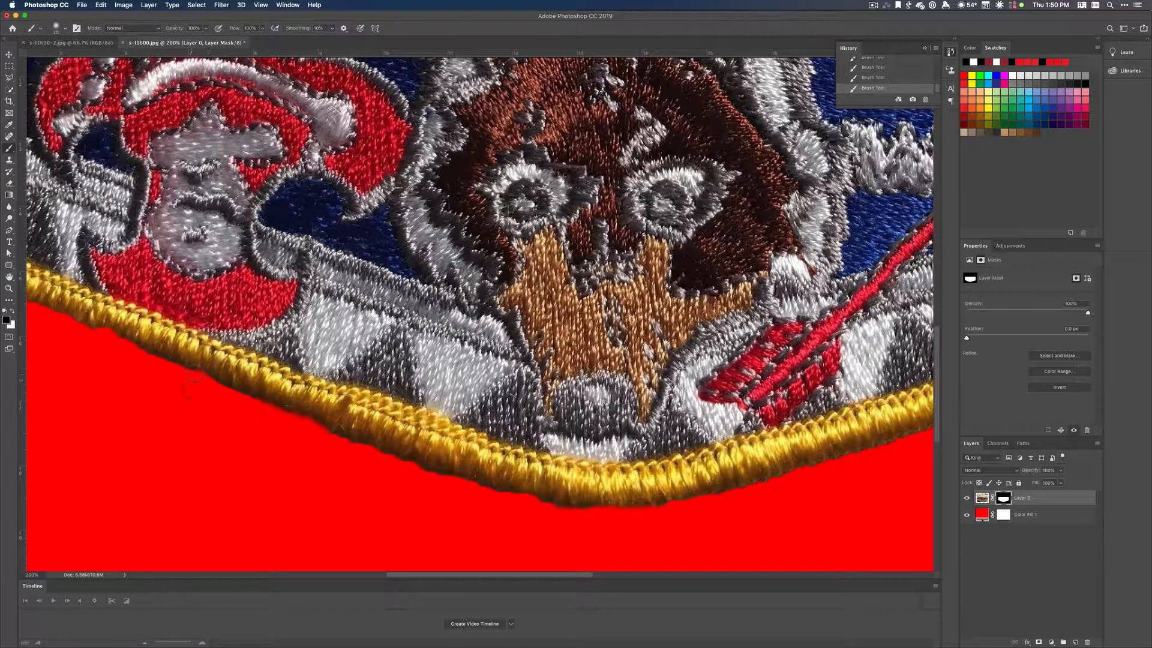
key(super+z)
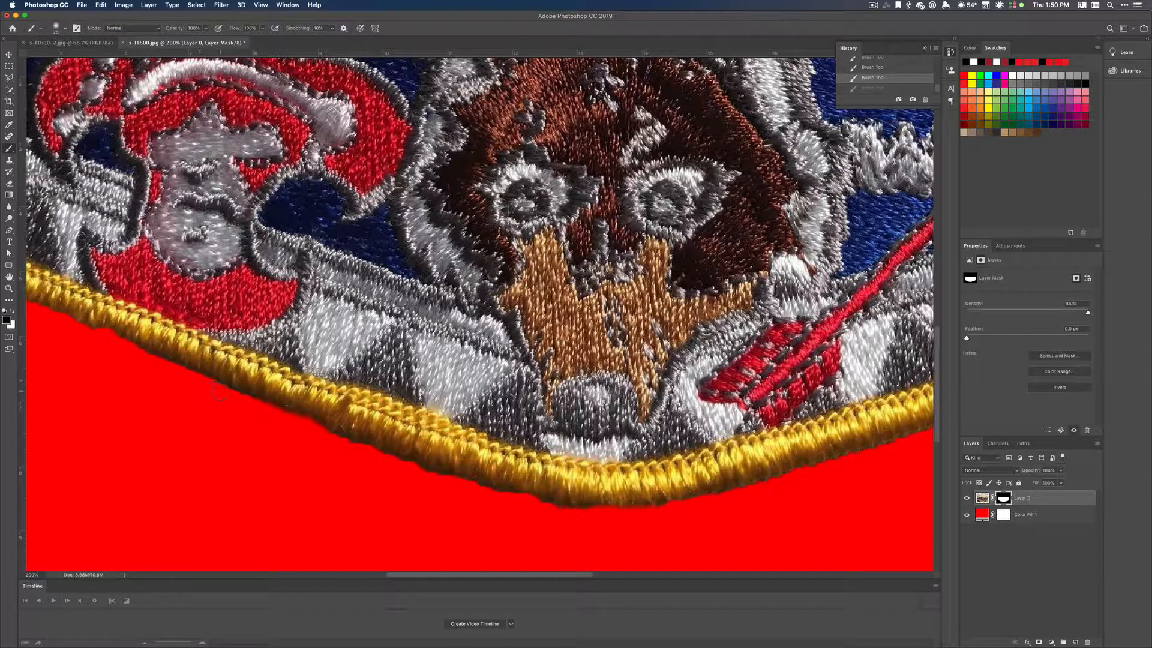
key(shift+super+z)
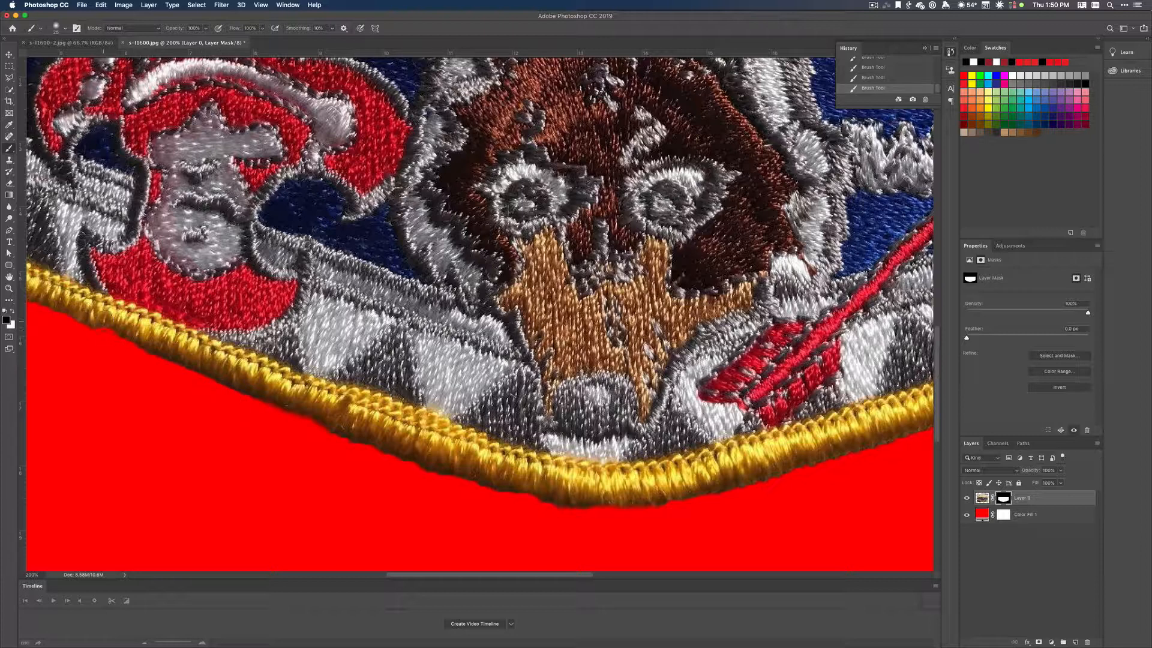
Try a thin hard stroke and a wider soft stroke in black across the lower border, and undo both.
click(14, 312)
click(12, 312)
drag(420, 345, 375, 447)
drag(458, 369, 434, 478)
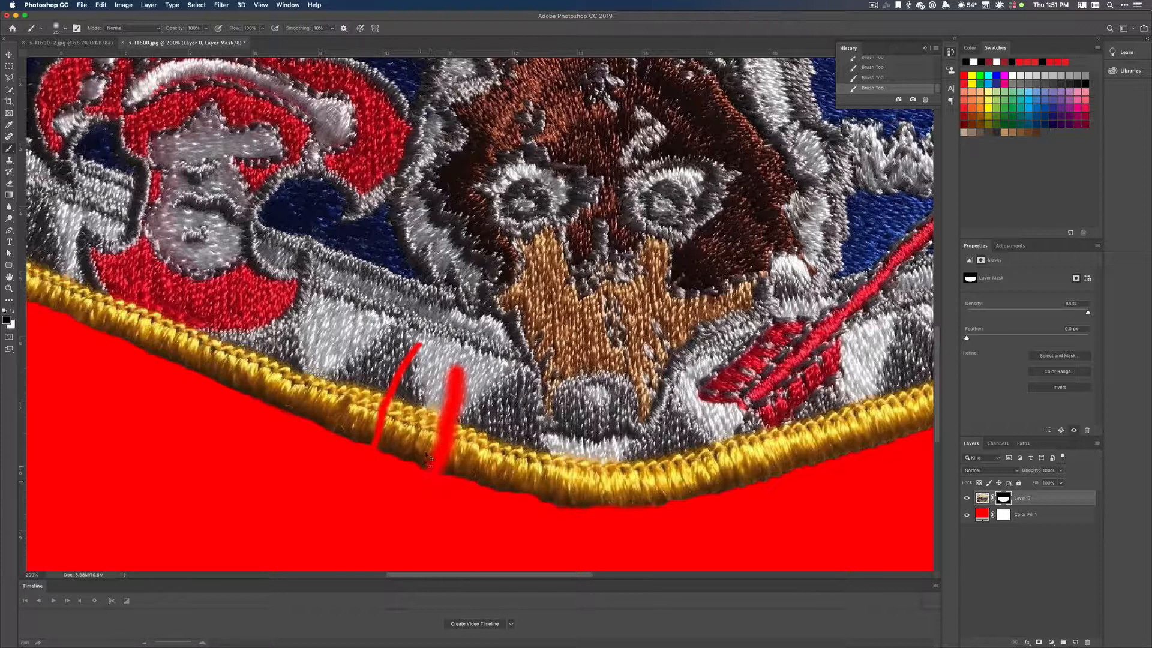
key(super+z)
key(super+z)
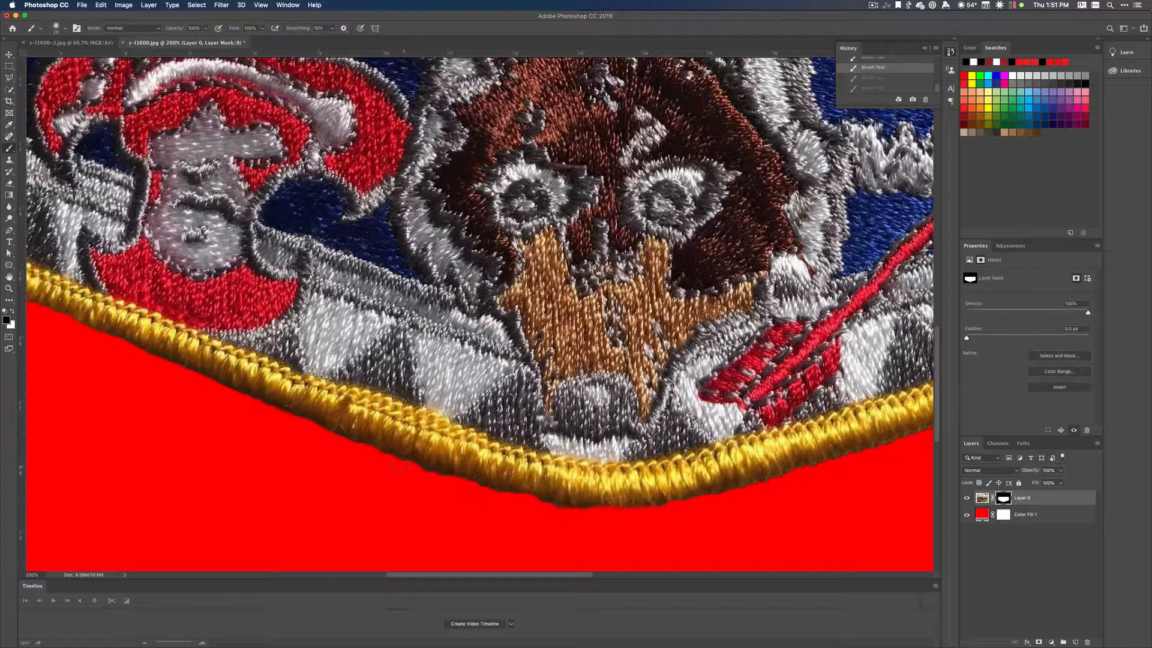
key(super+shift+z)
key(super+shift+z)
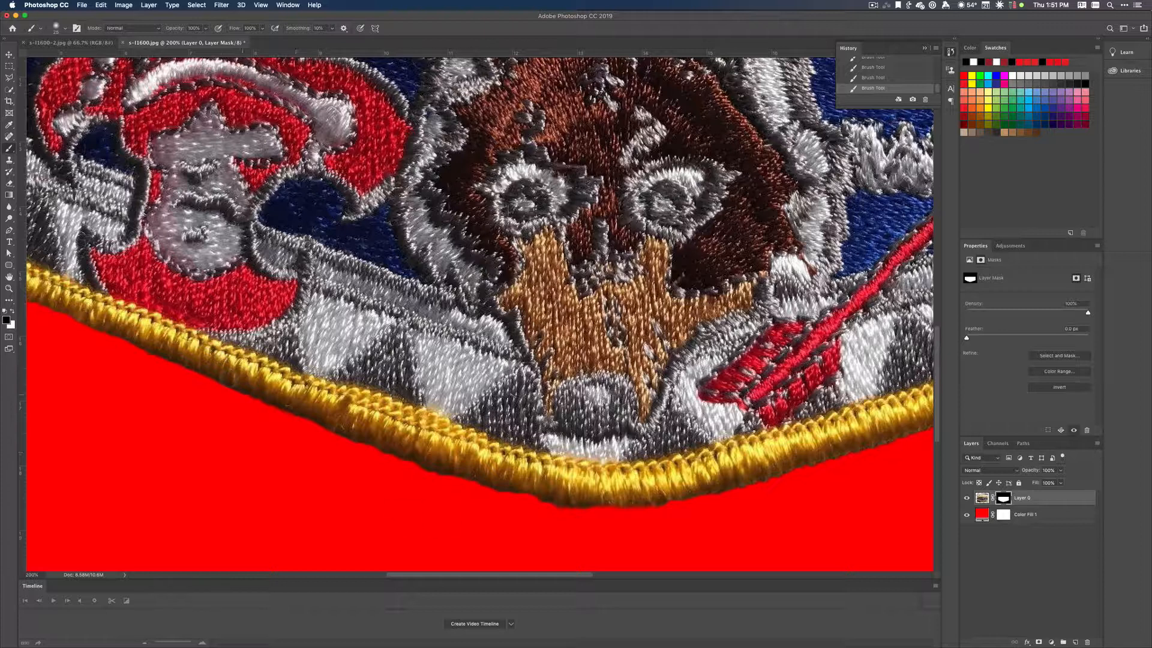
Check the mask edge around the patch's left side and overall outline, and hide the red color fill layer.
mouse_move(148, 324)
mouse_down()
mouse_move(472, 432)
mouse_move(468, 456)
mouse_up()
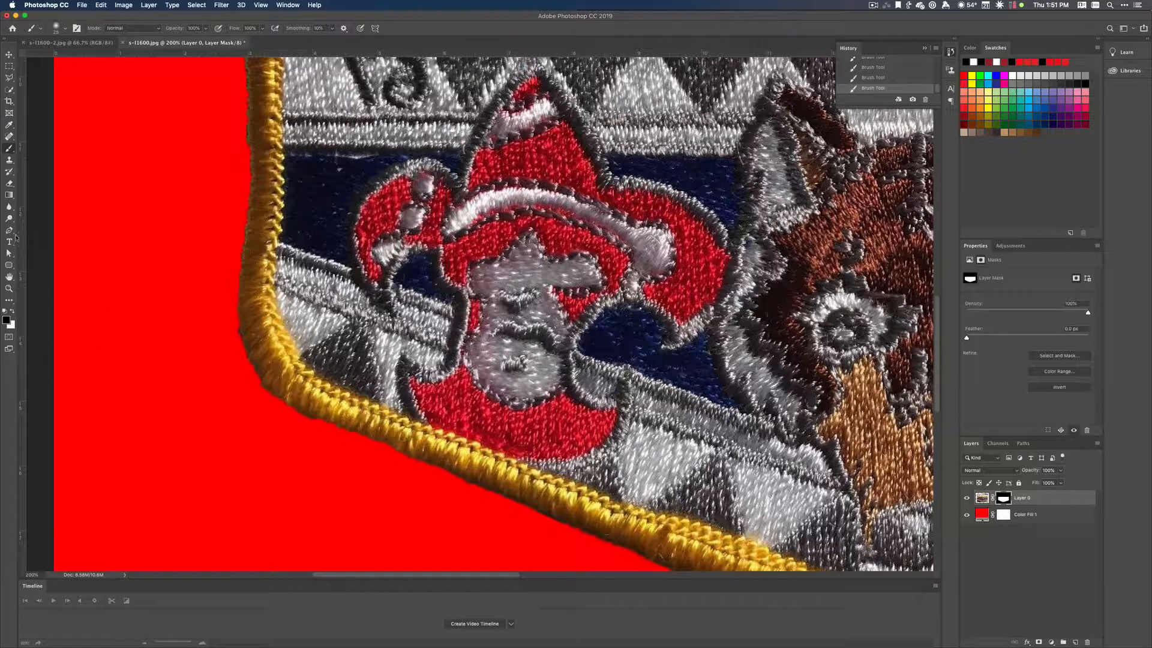
key(x)
scroll(210, 150, up, 5)
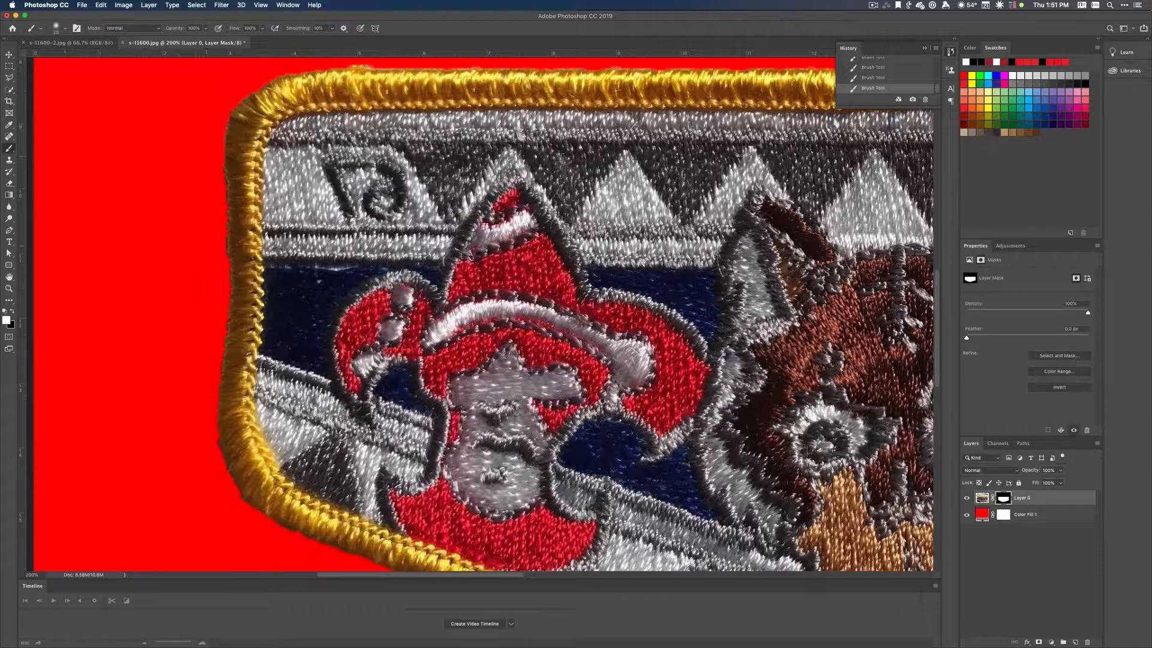
key(x)
key(super+minus)
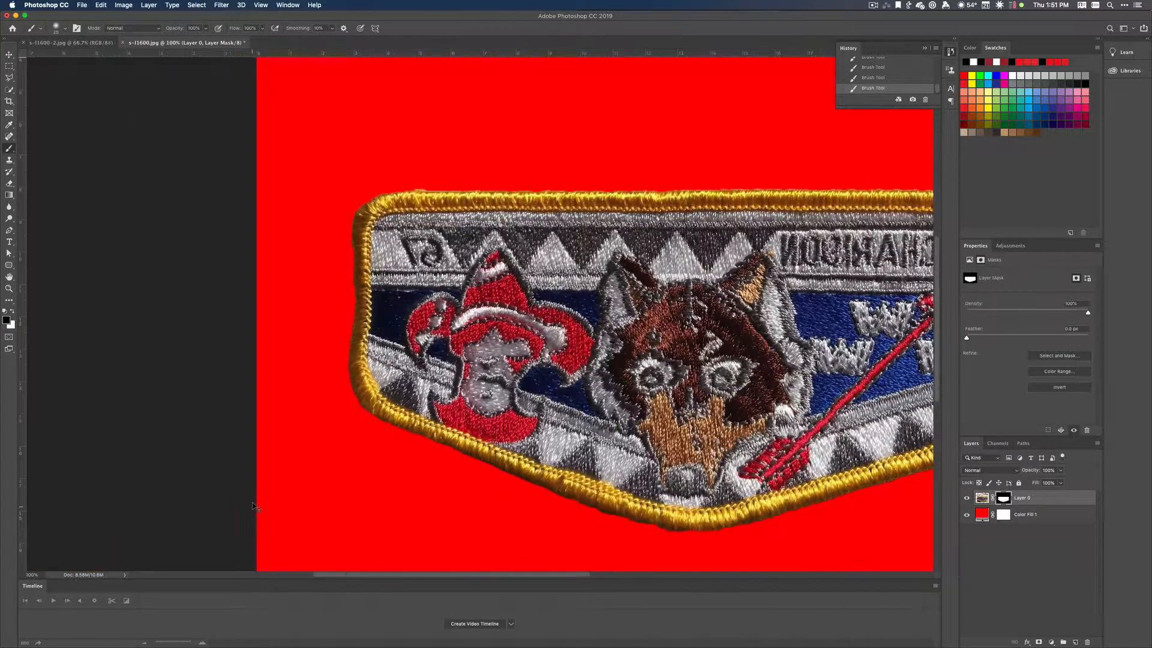
key(super+minus)
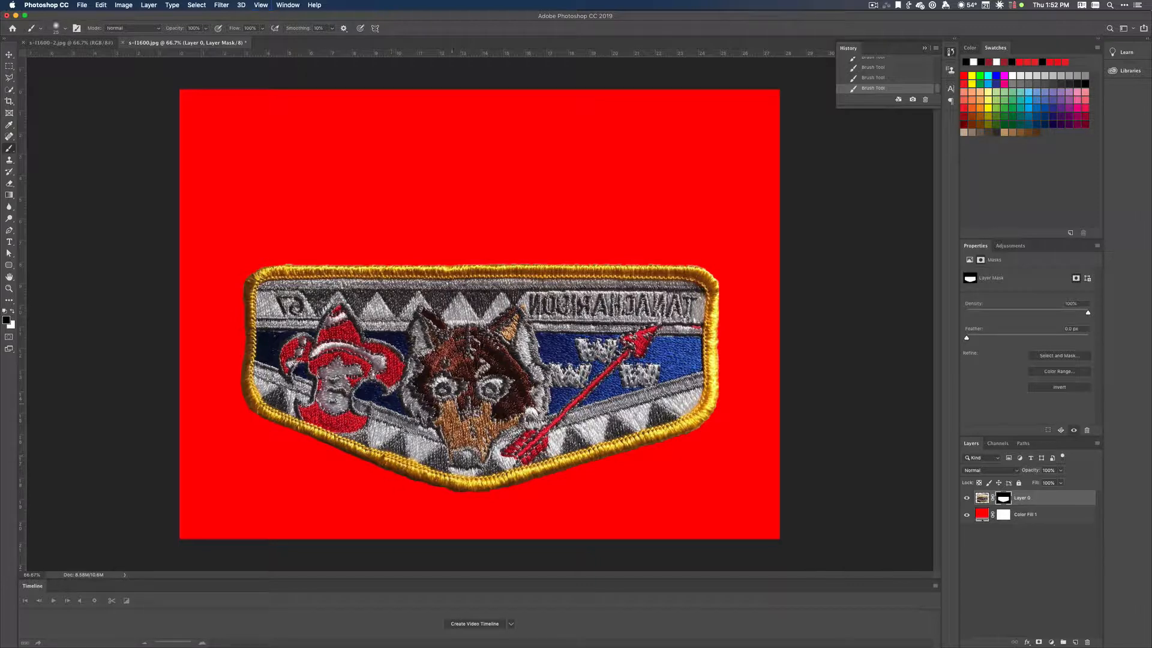
click(967, 514)
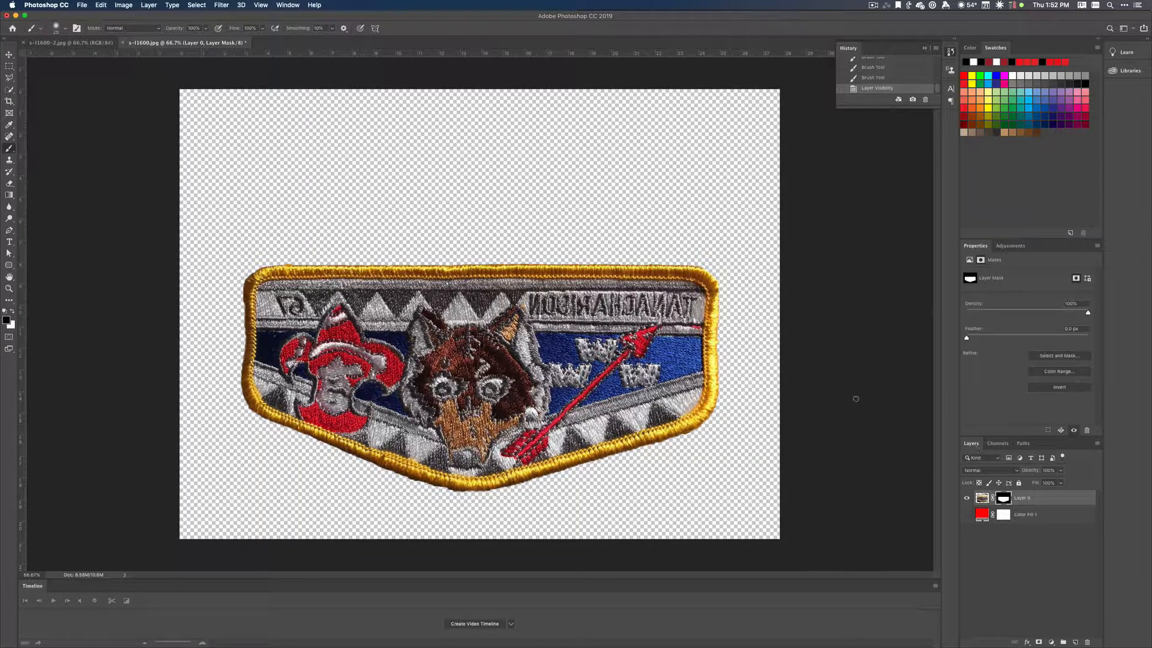
Start a new document measured in pixels, with a width of 3200 and a height of 1600.
click(9, 66)
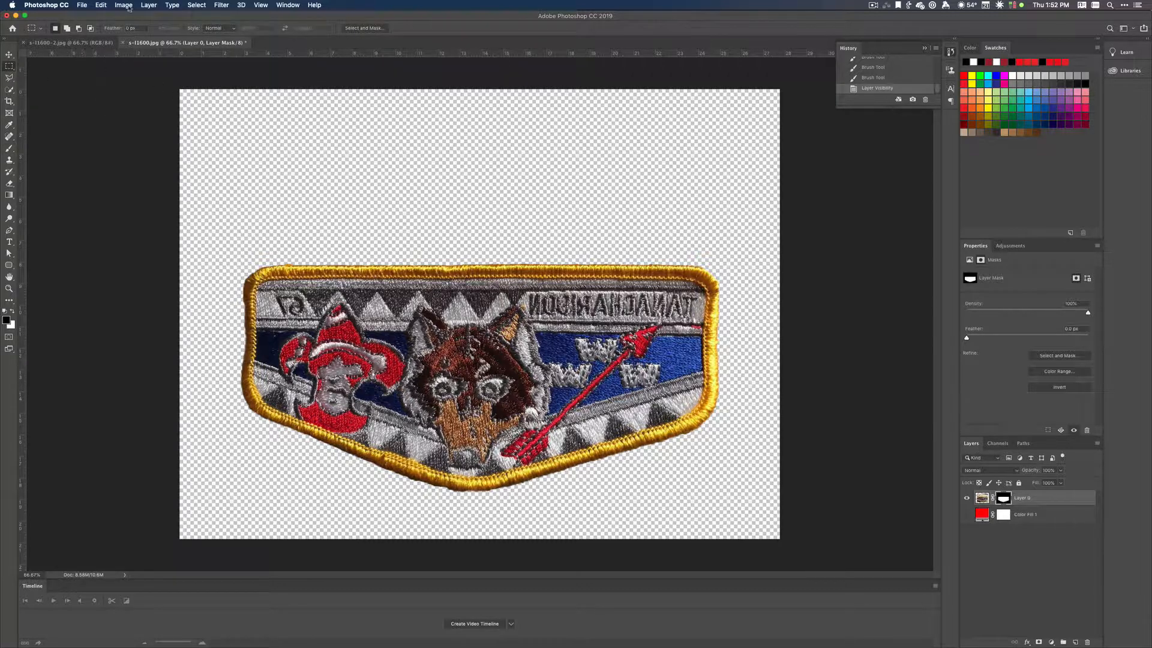
key(super+n)
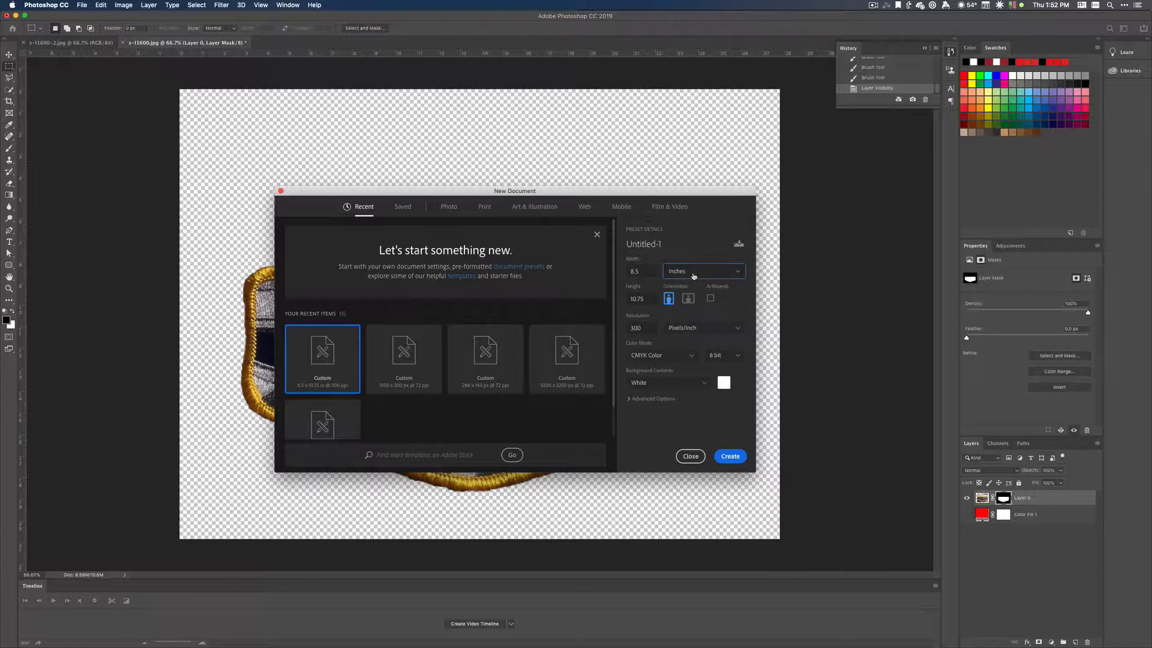
click(694, 274)
click(678, 288)
text(3200)
key(Tab)
text(1600)
Set the new document's resolution to 72 pixels/inch and its color mode to RGB Color, and create it.
click(632, 325)
text(72)
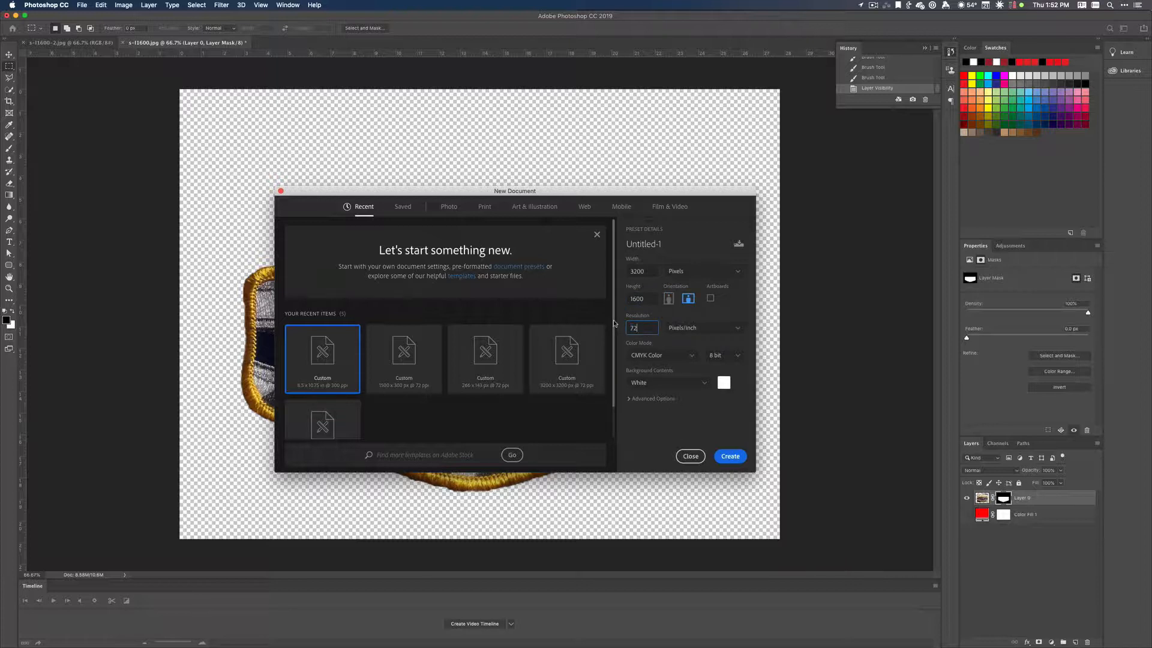
key(Tab)
click(645, 359)
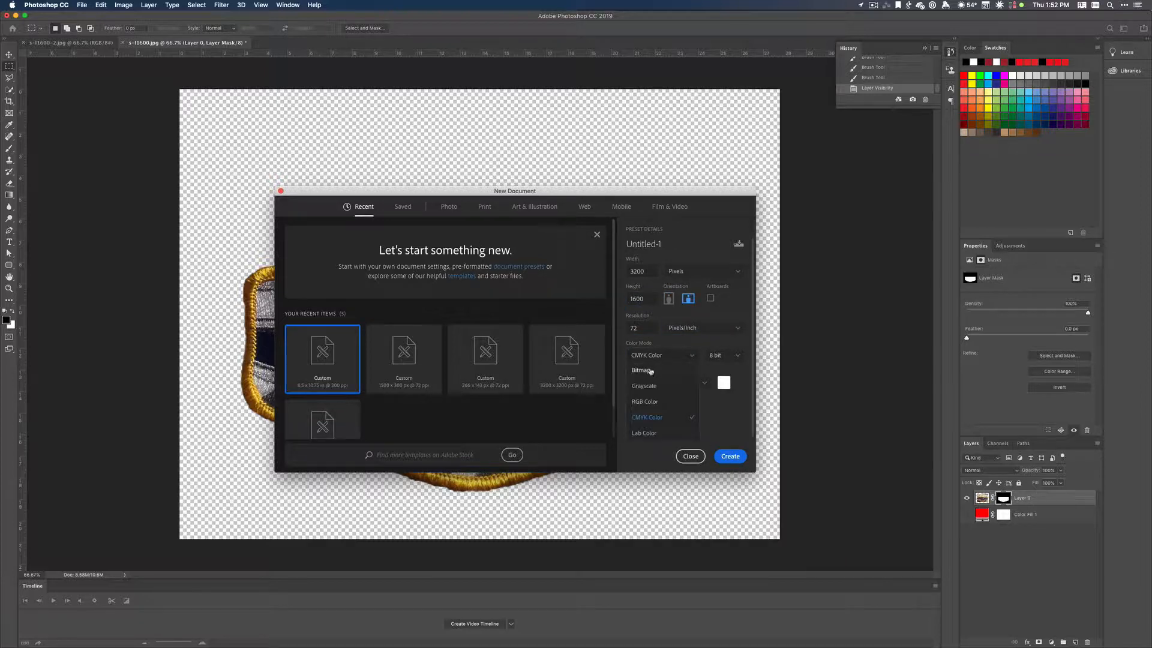
click(645, 400)
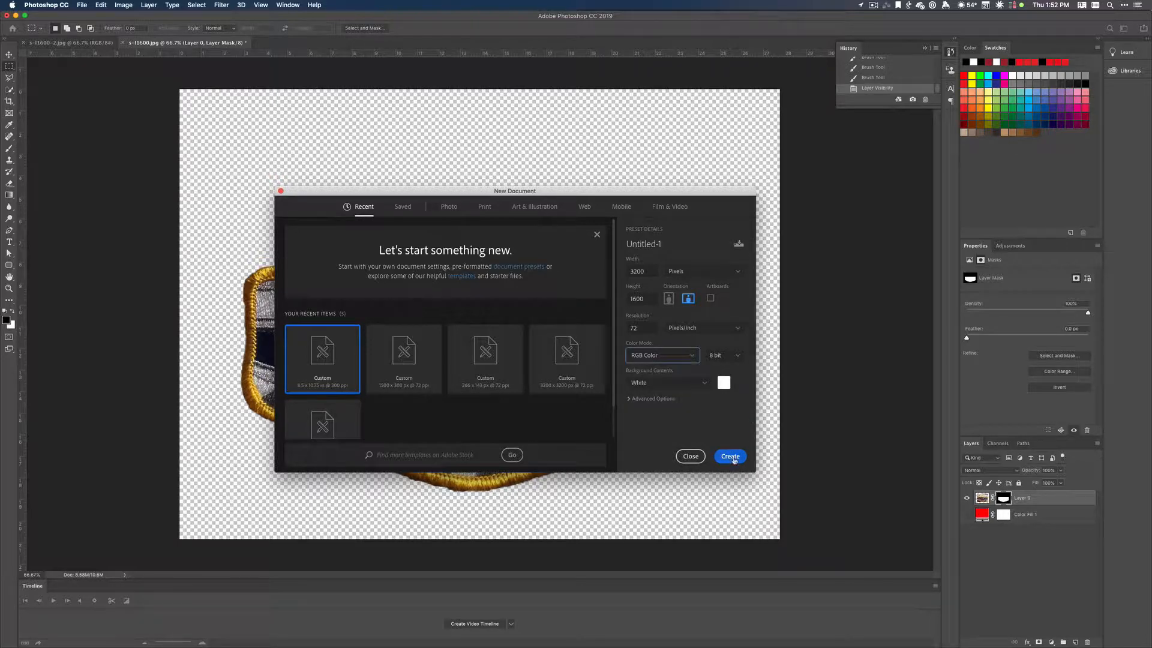
click(737, 459)
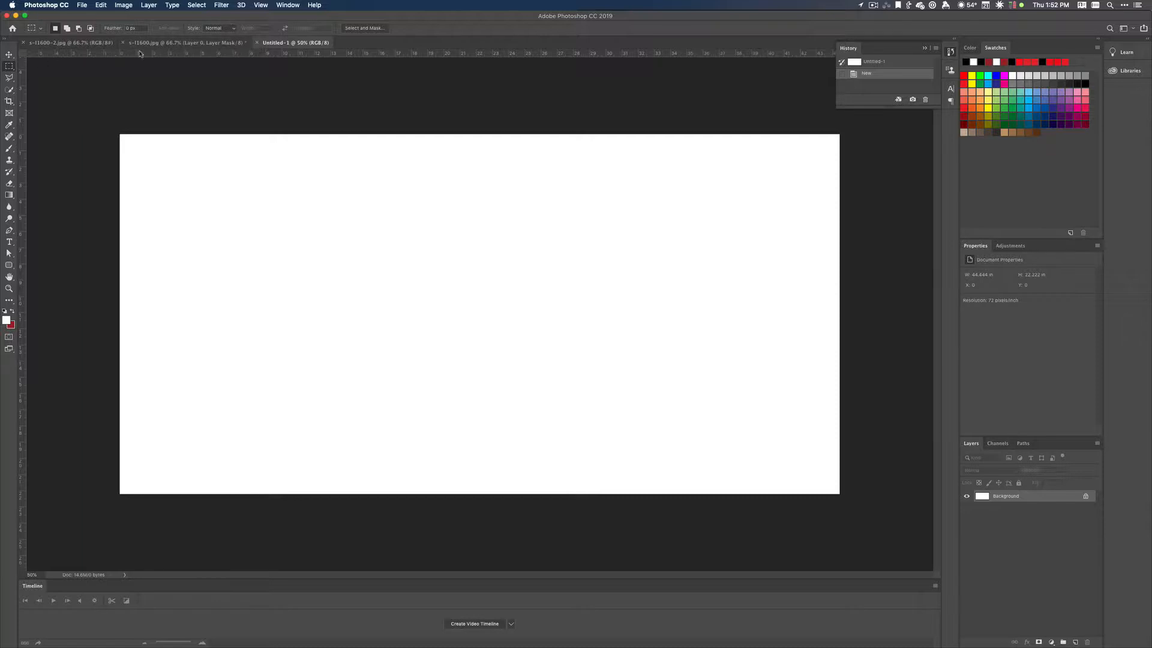
Float the patch photo in its own window and copy its masked patch layer into the new document.
click(158, 43)
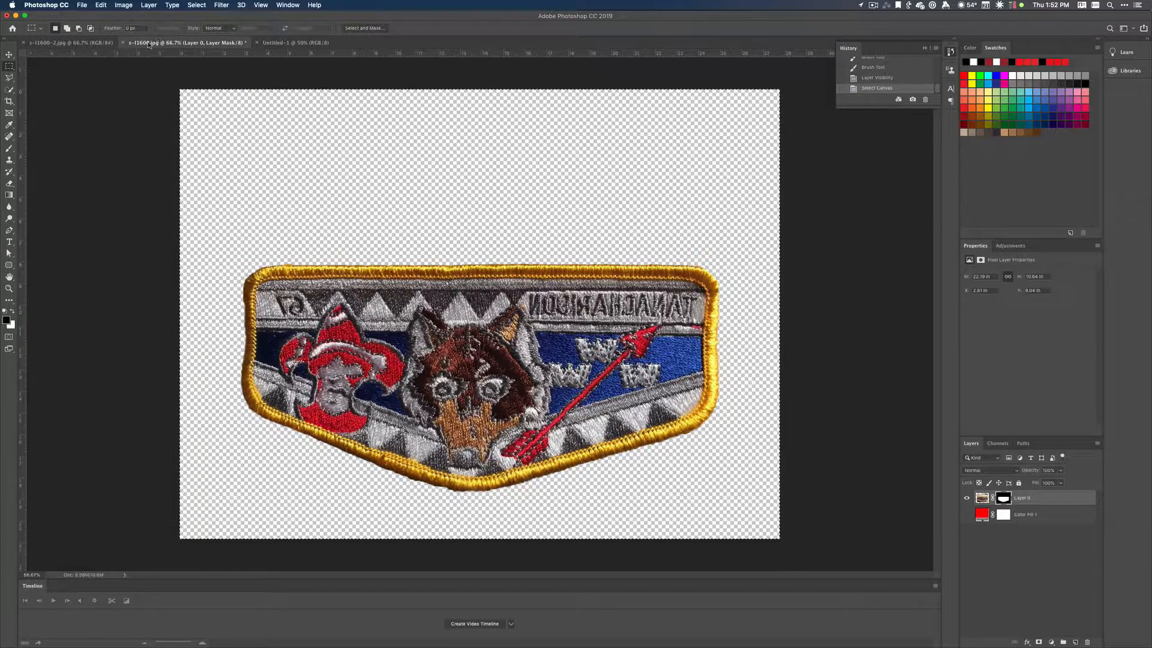
drag(186, 43, 339, 174)
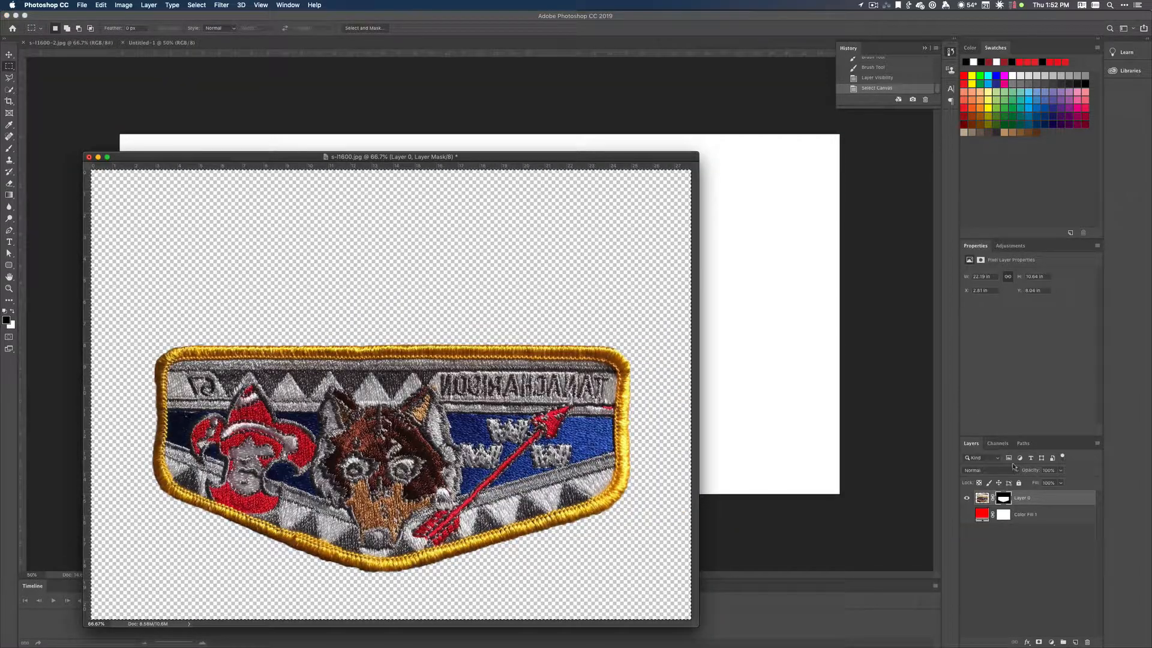
drag(1036, 502, 406, 288)
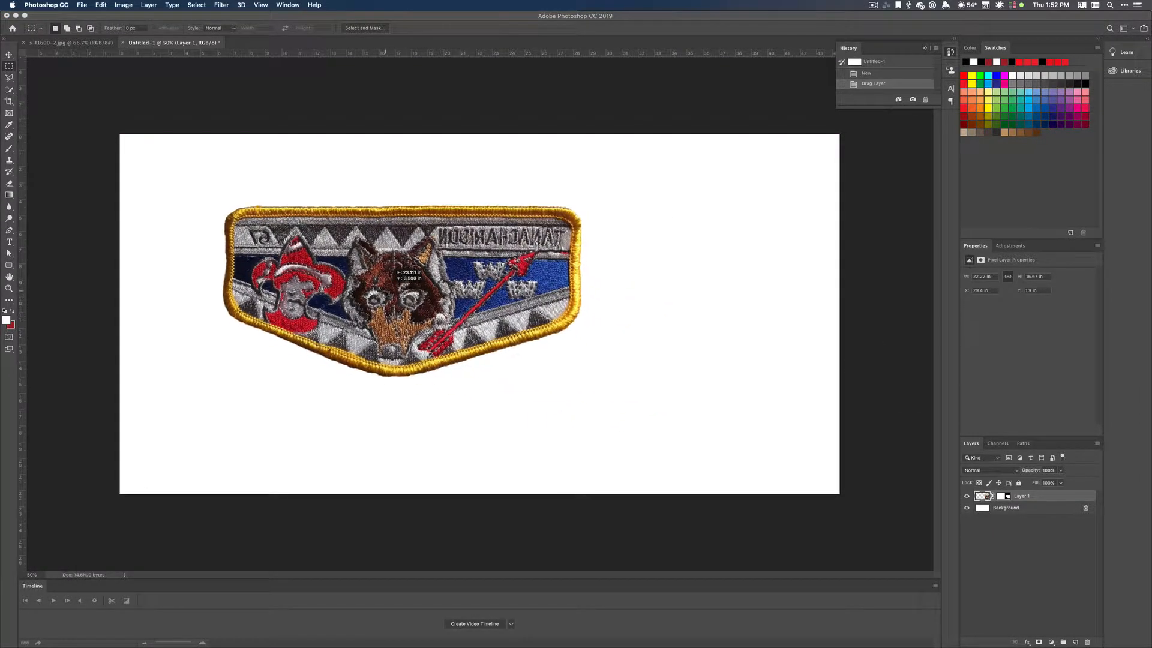
Free Transform the patch layer to about 187% so it nearly fills the white canvas, center it, and apply the transform.
key(ctrl+t)
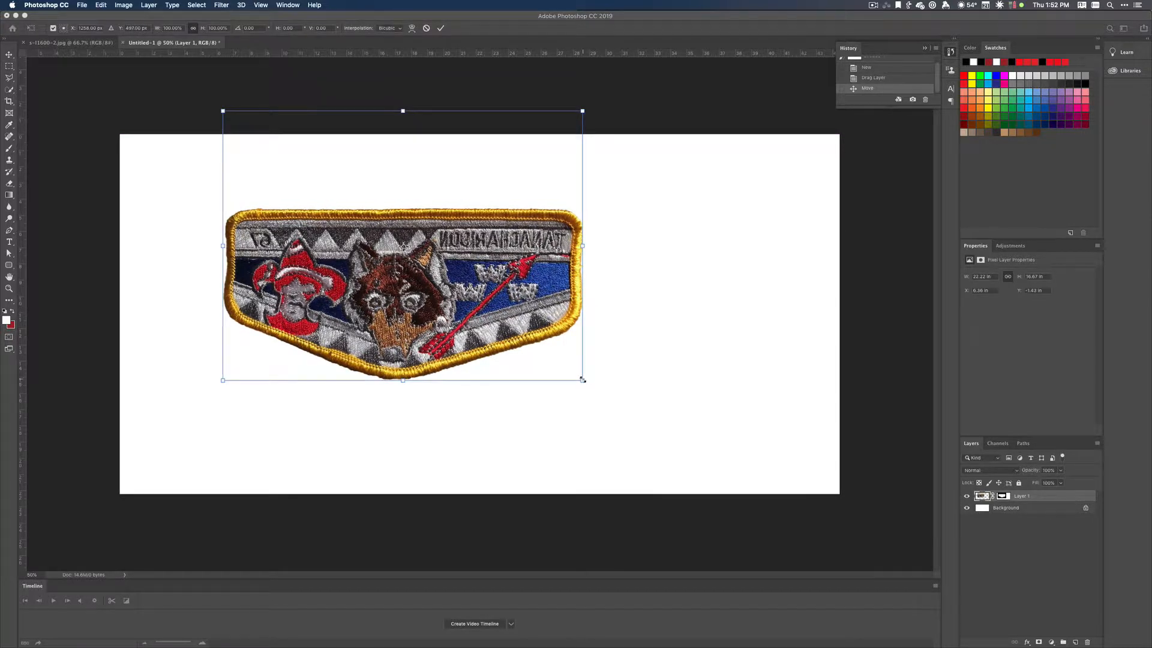
key(Escape)
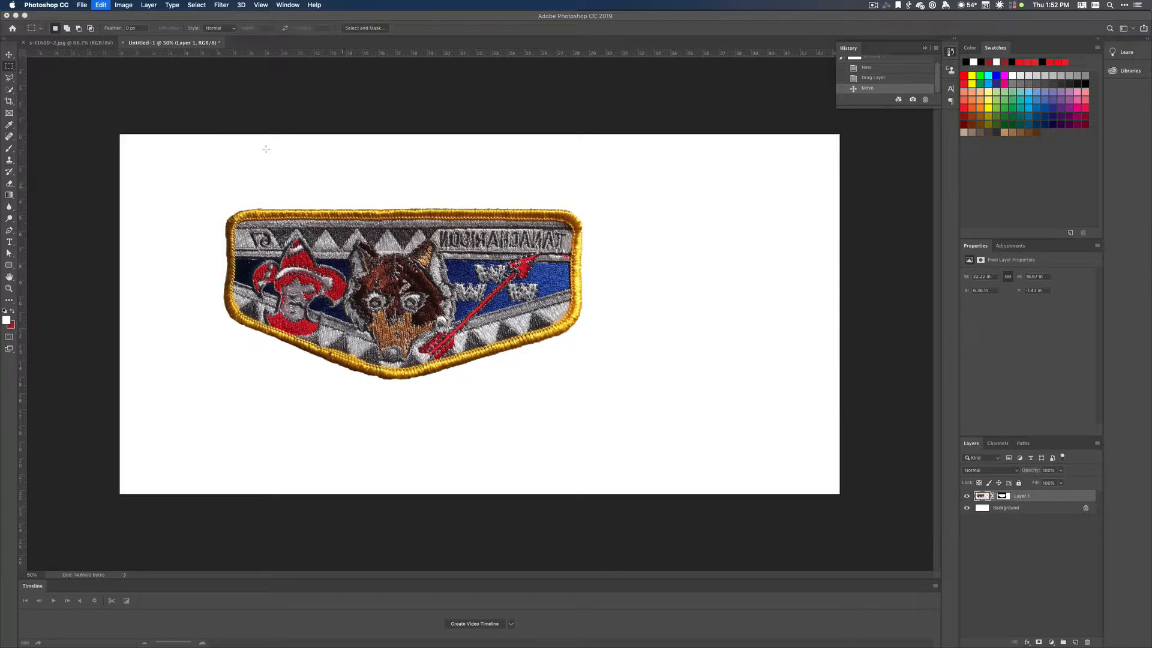
click(101, 4)
mouse_move(124, 5)
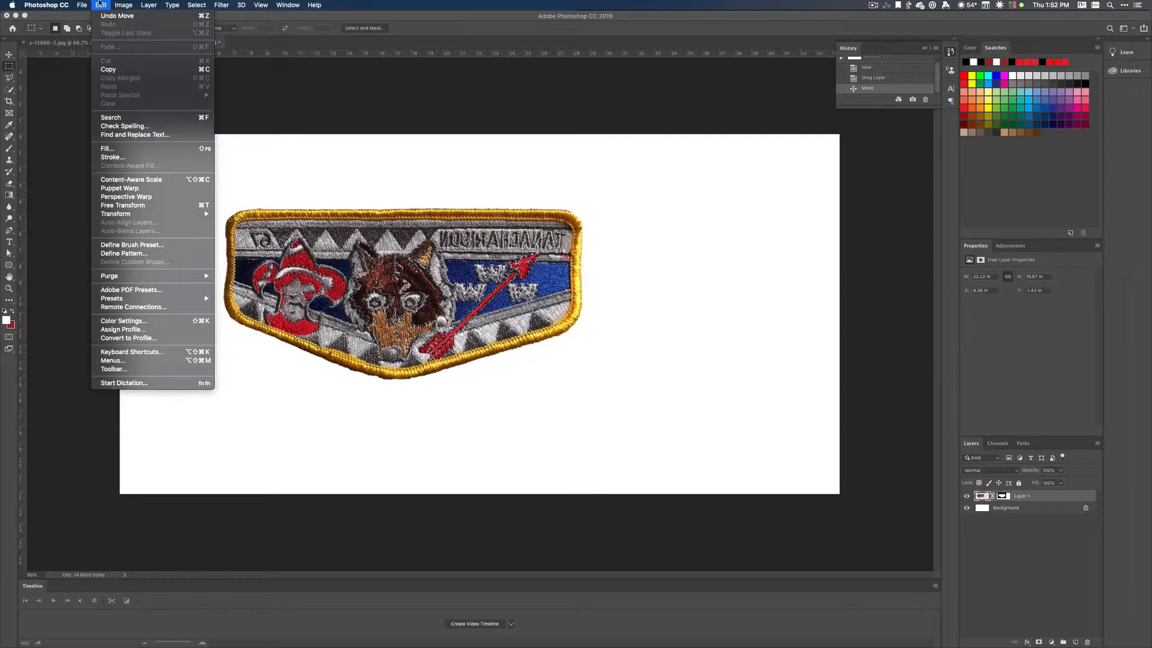
click(130, 206)
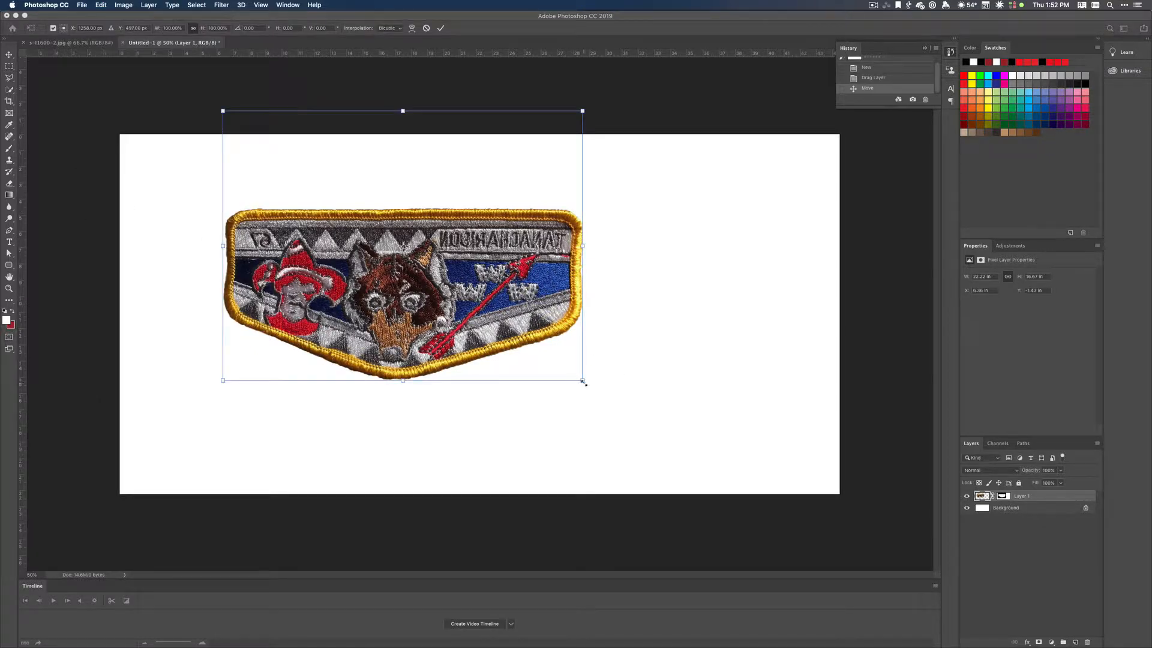
drag(585, 383, 822, 531)
drag(222, 111, 171, 72)
drag(492, 313, 457, 221)
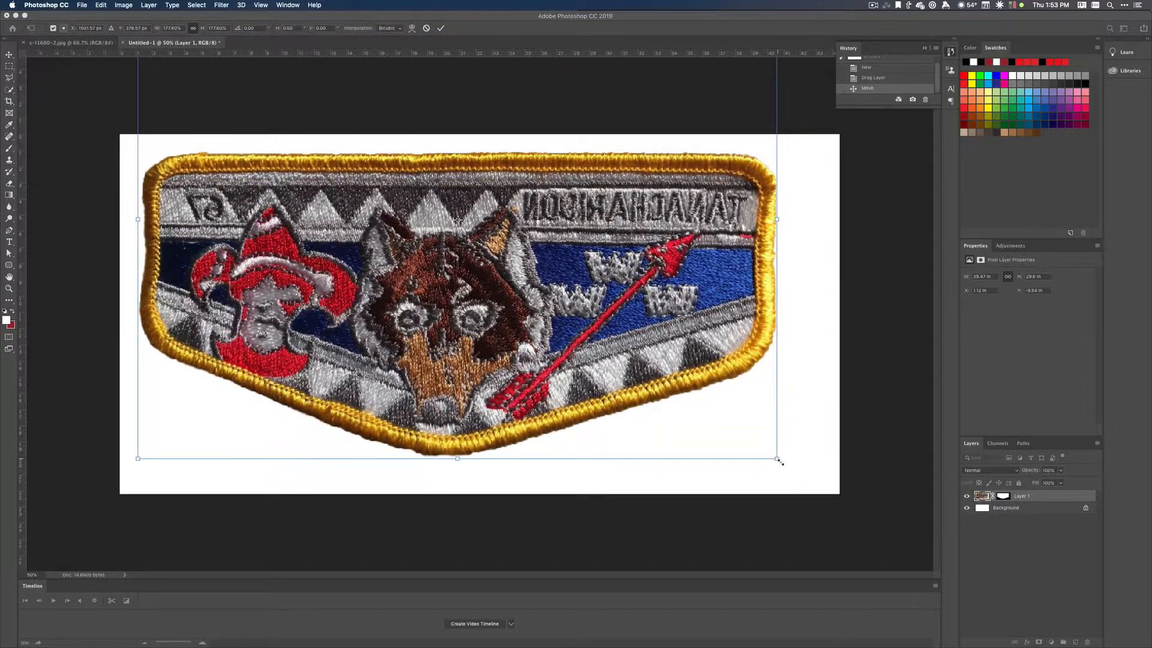
drag(779, 460, 811, 485)
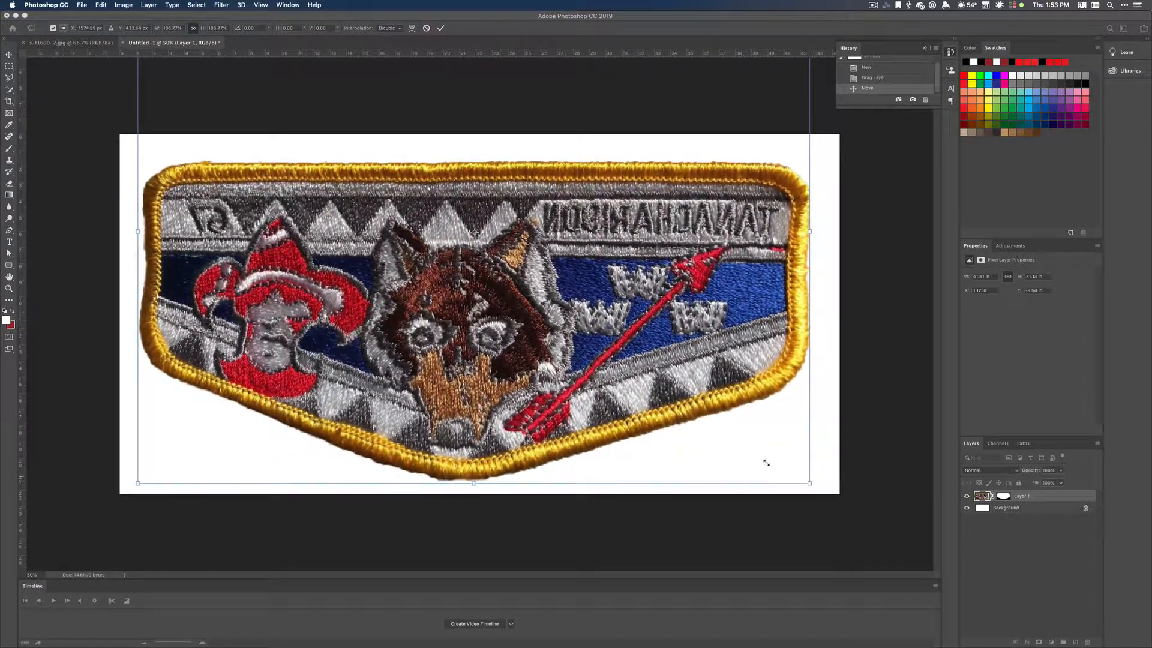
drag(474, 232, 479, 226)
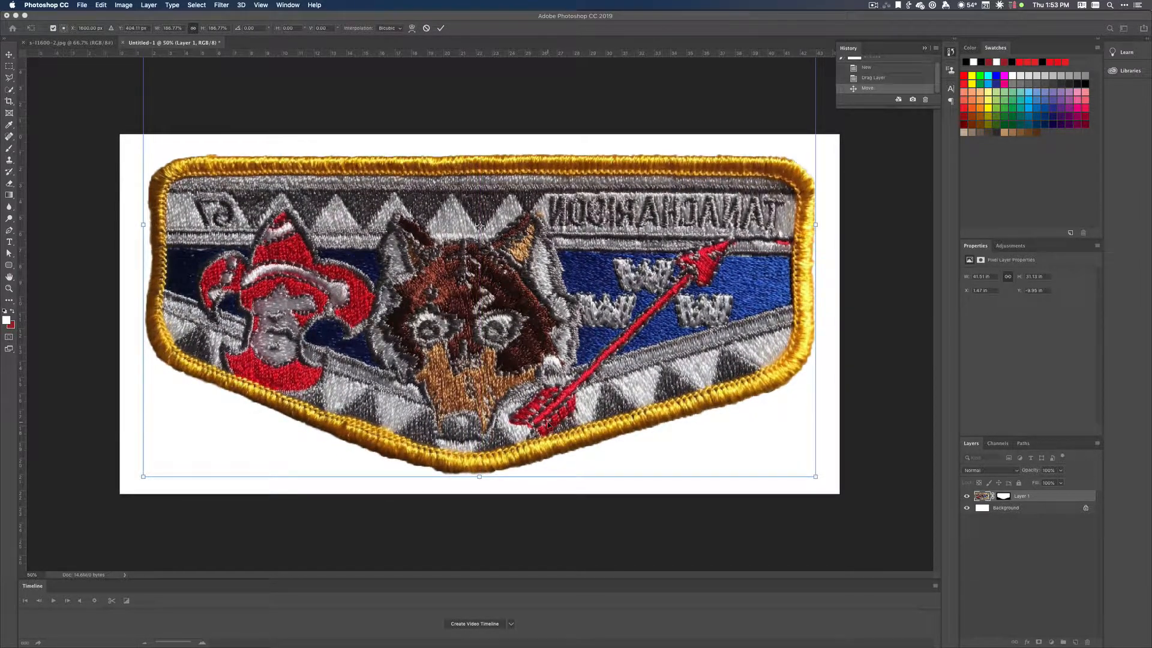
key(Return)
key(m)
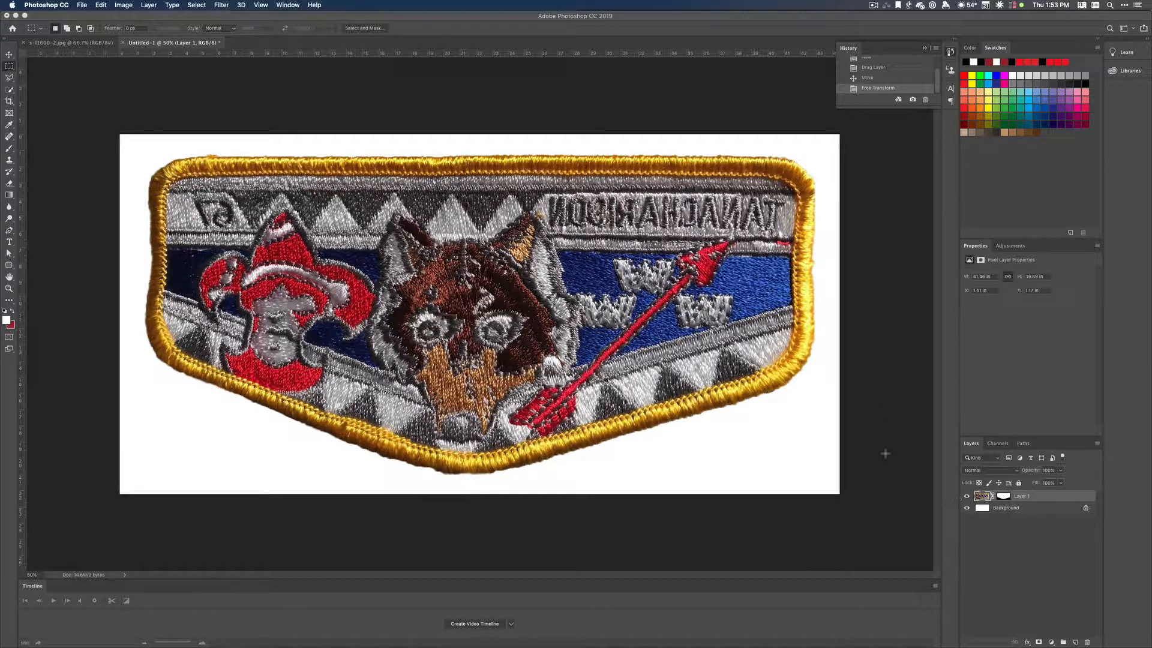
Look at the second patch photo, s-l1600-2.jpg, and return to the new document with the enlarged patch.
click(71, 43)
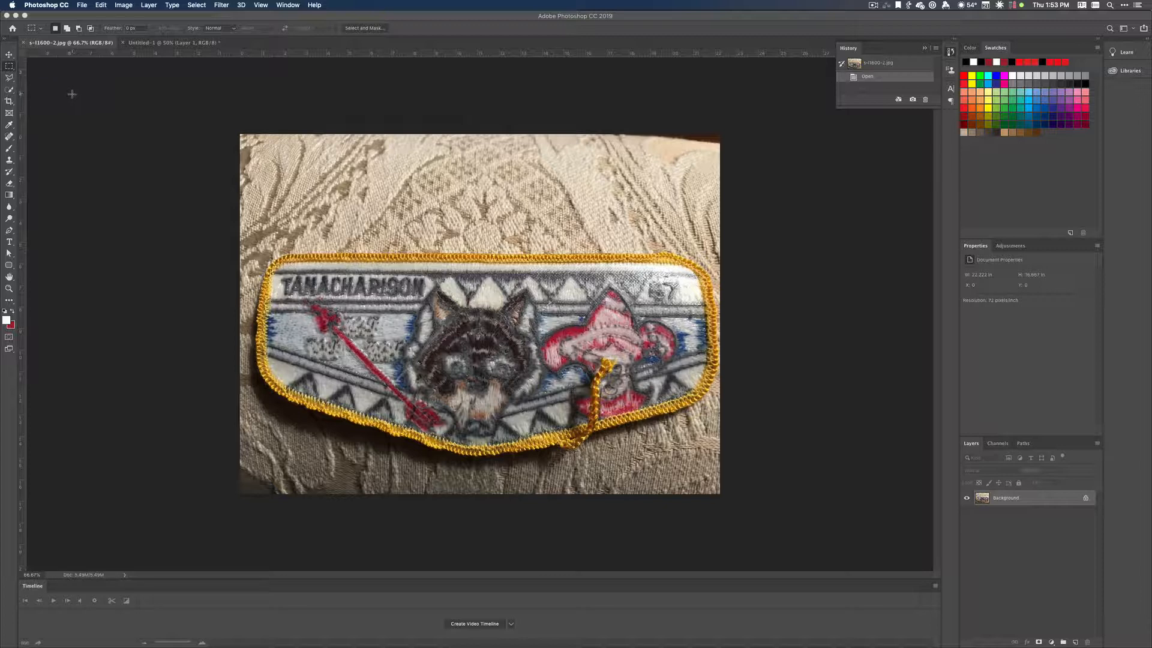
click(170, 44)
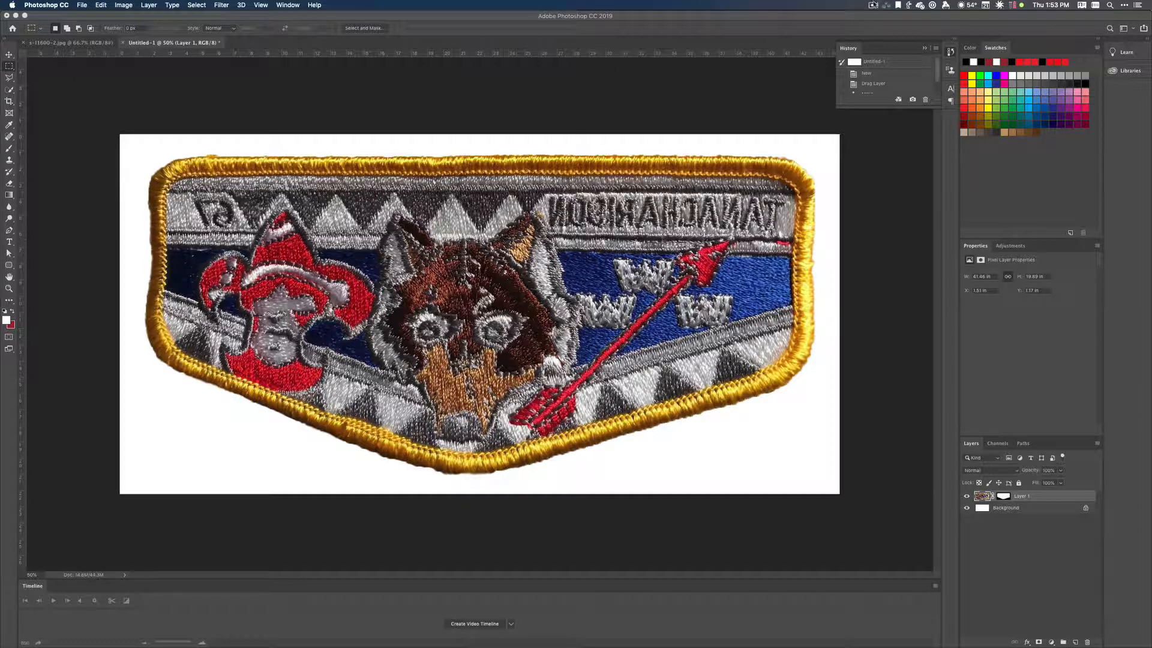
click(873, 5)
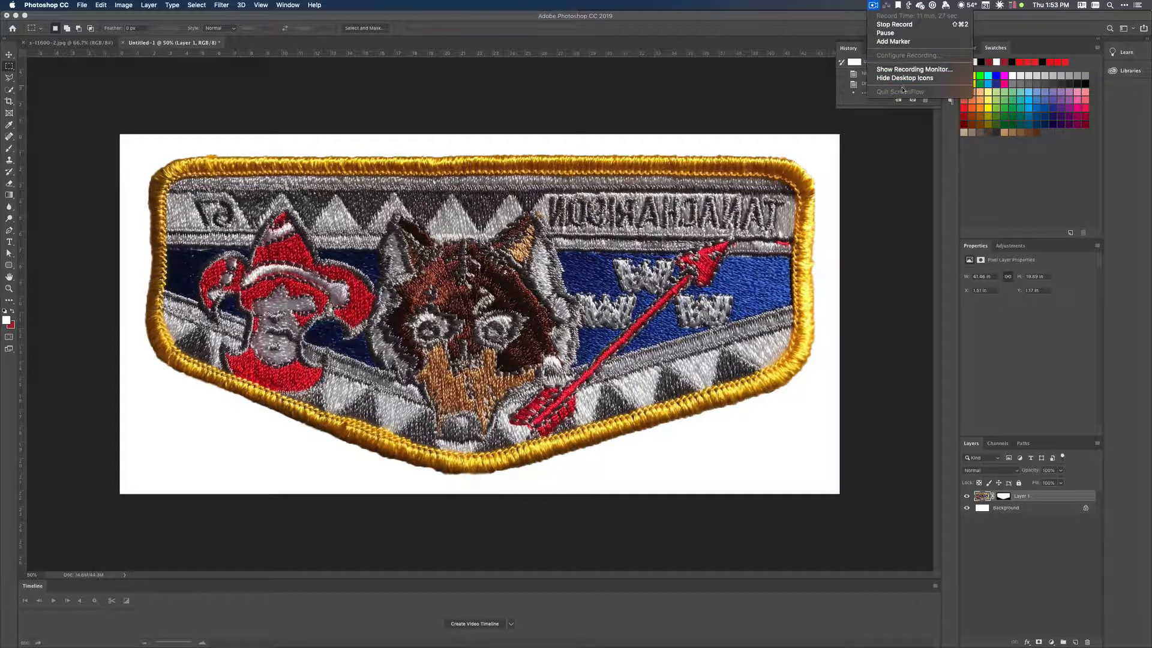